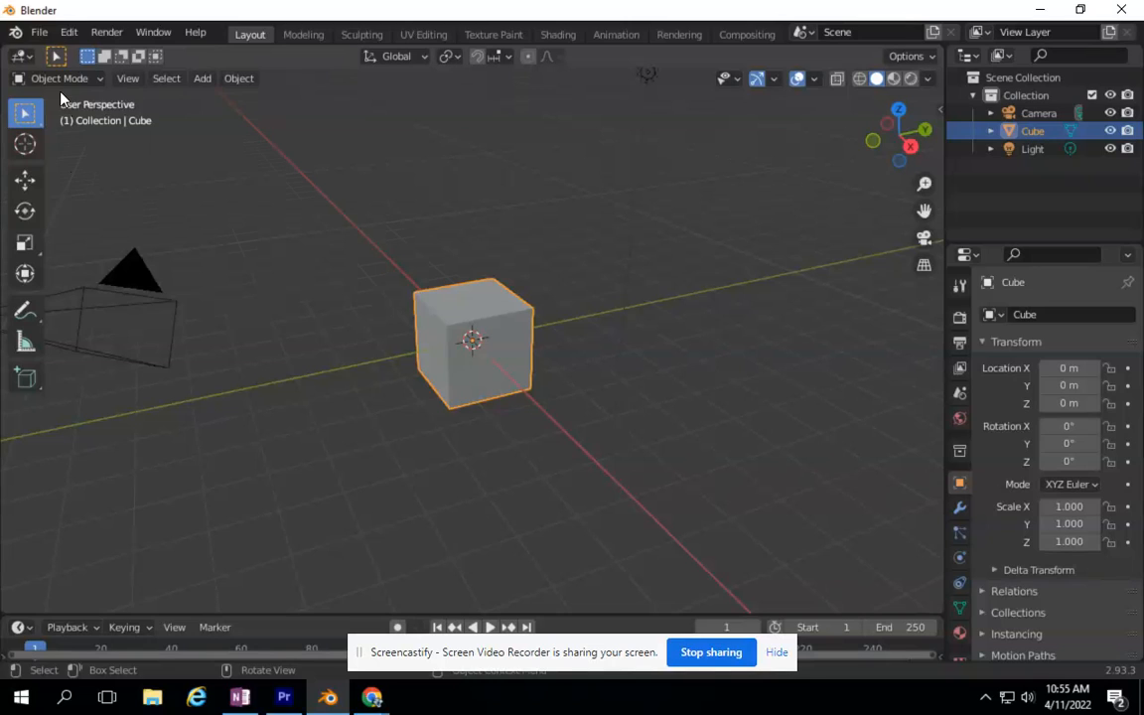
Step: Switch the cube from Object Mode to Edit Mode and back, twice
{"action": "left_click", "coordinate": [60, 81]}
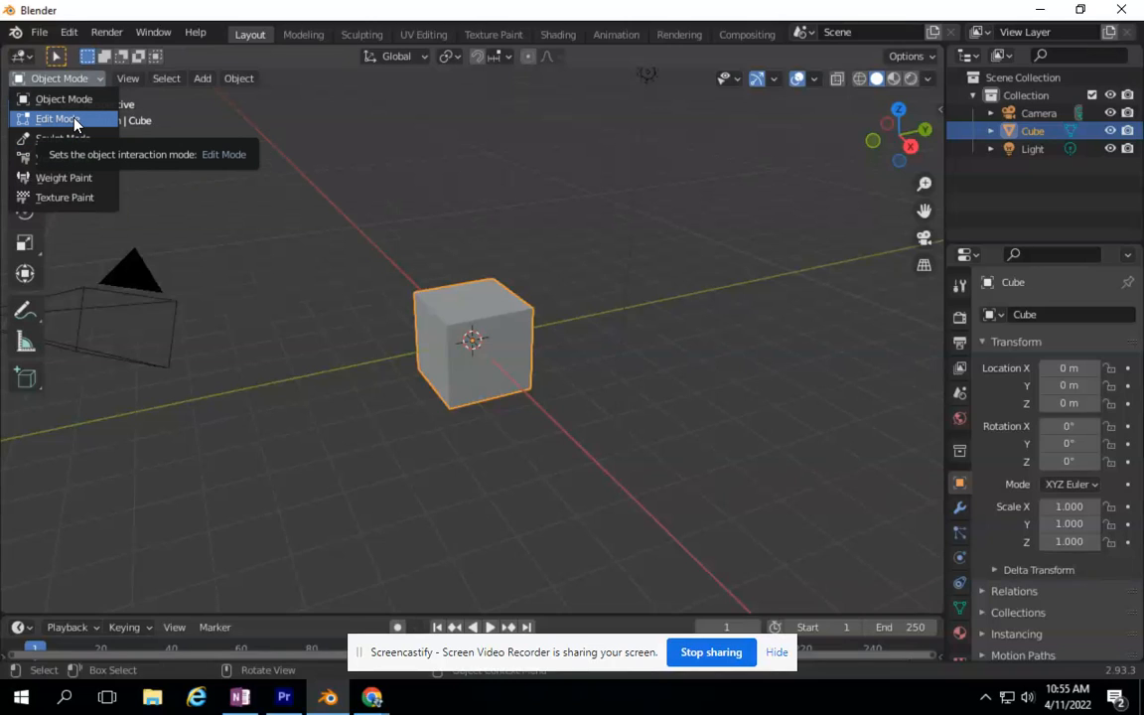
{"action": "left_click", "coordinate": [75, 123]}
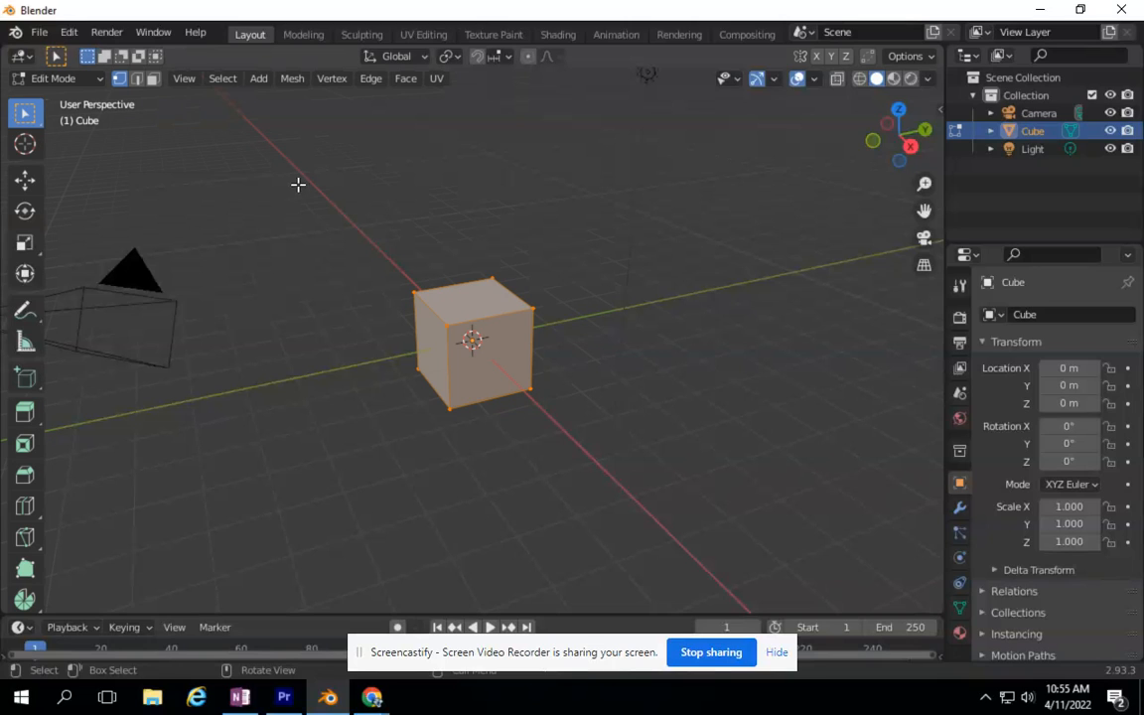
{"action": "left_click", "coordinate": [73, 77]}
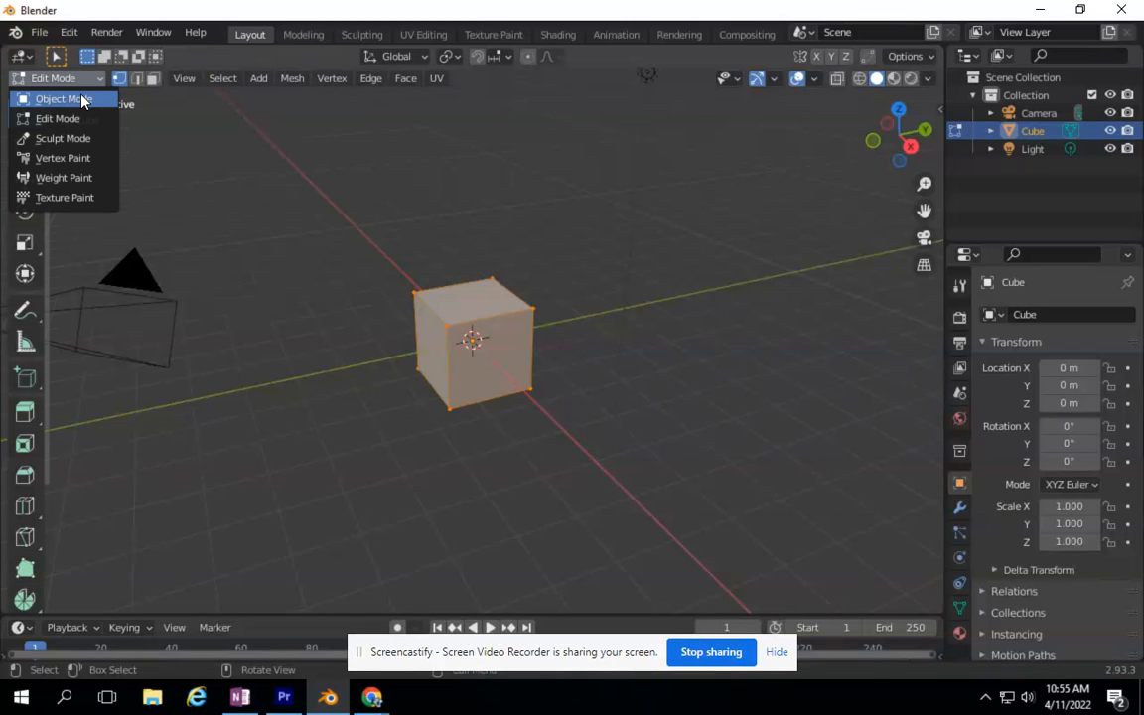
{"action": "left_click", "coordinate": [82, 99]}
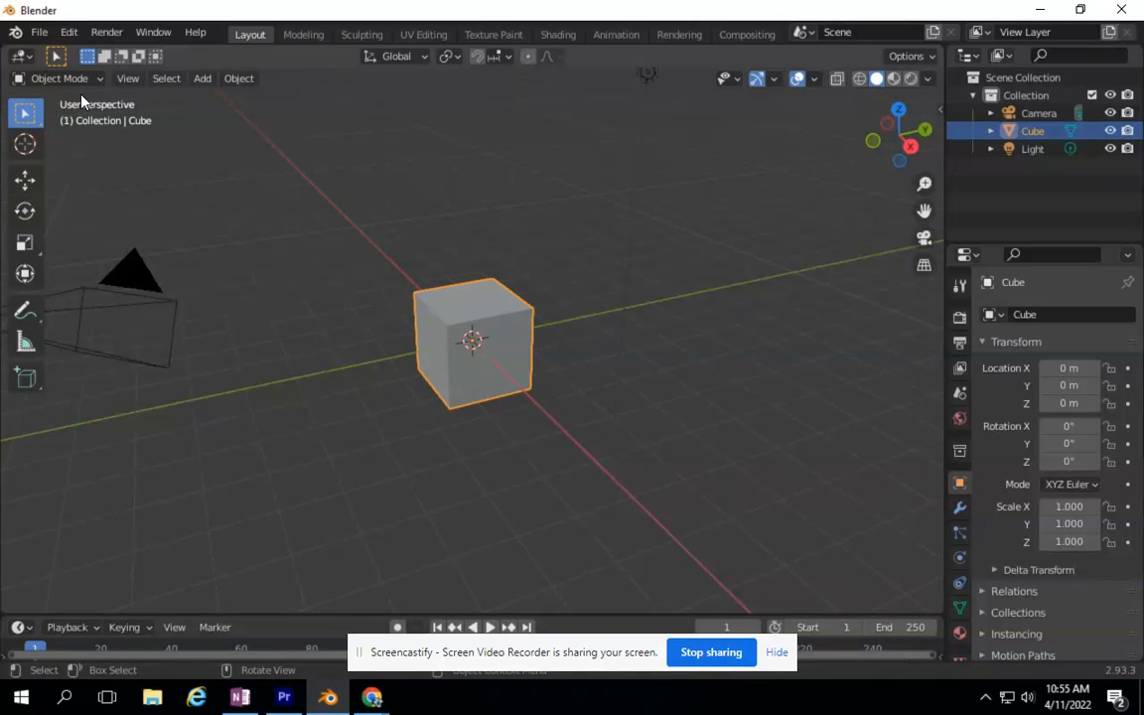
{"action": "key", "text": "Tab"}
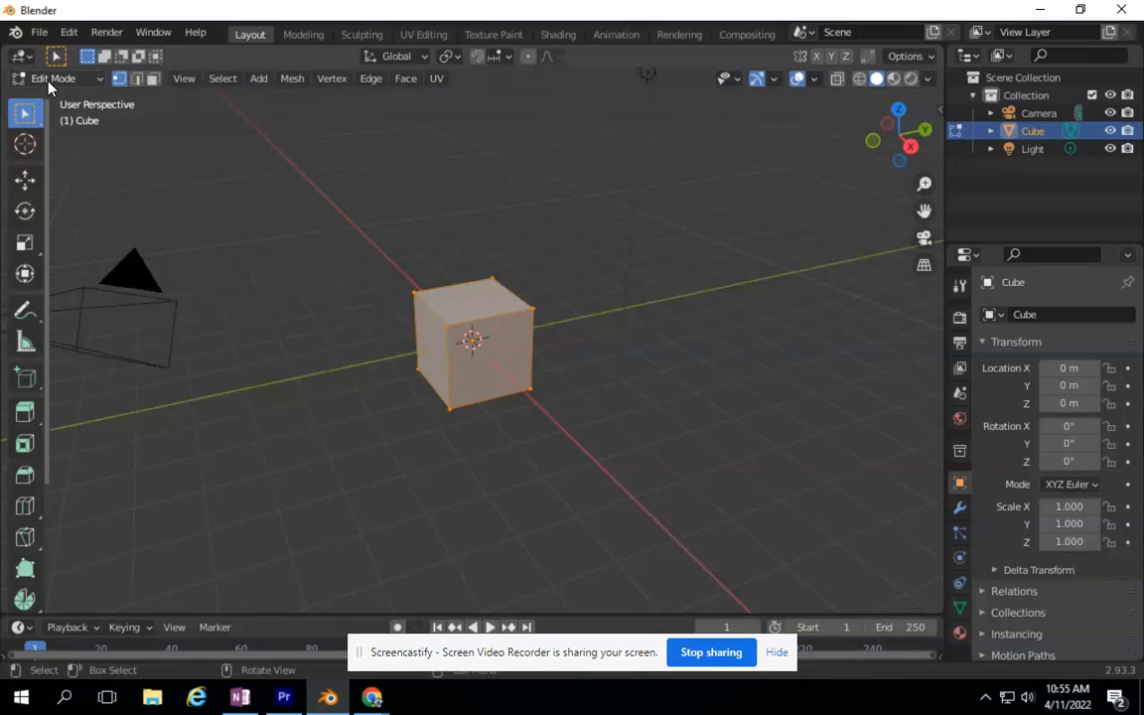
{"action": "key", "text": "Tab"}
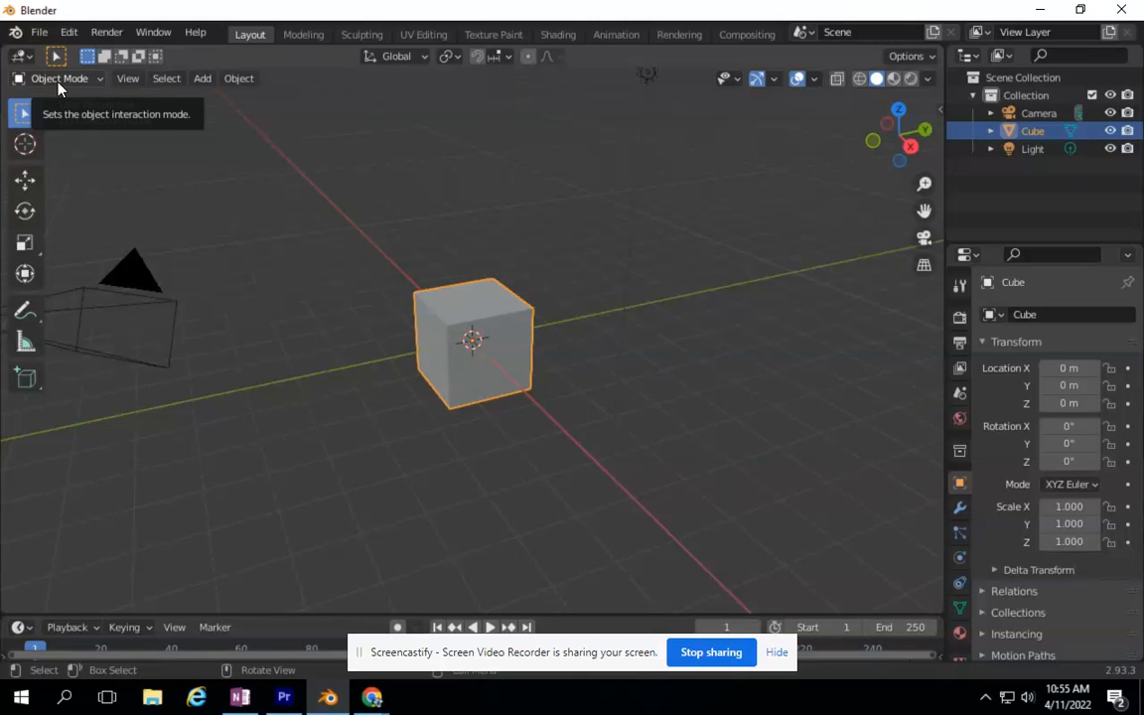
Step: Enter Edit Mode on the cube, clear the selection, and select its visible faces one at a time in face selection
{"action": "key", "text": "Tab"}
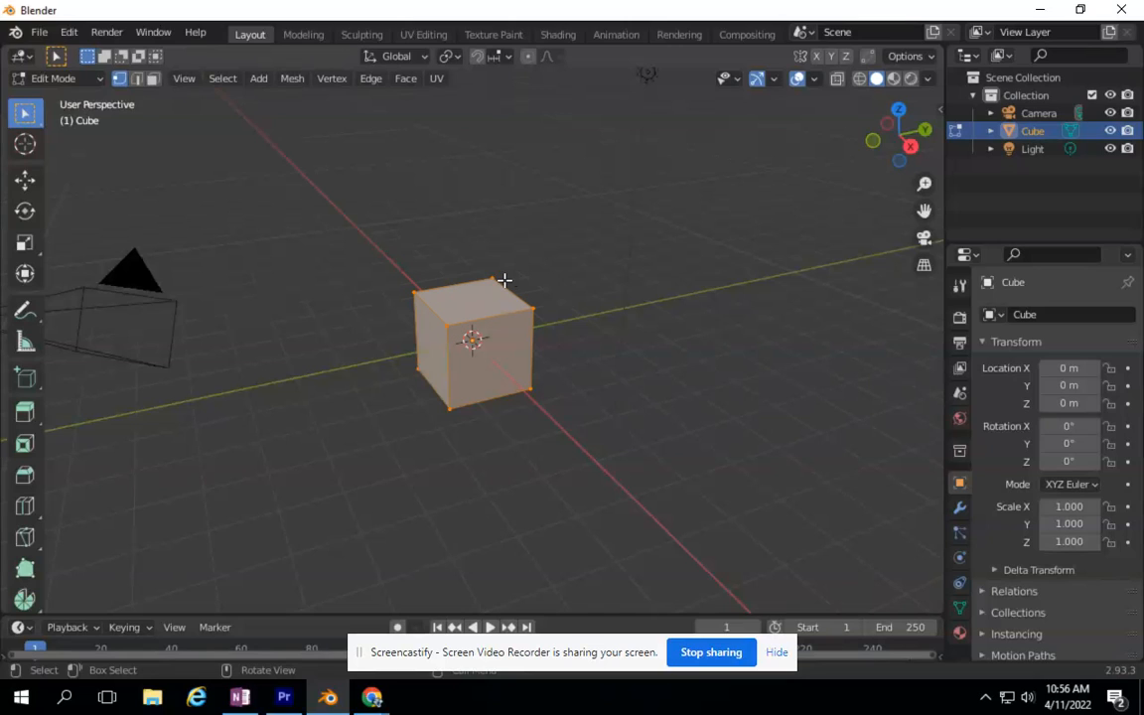
{"action": "left_click", "coordinate": [136, 78]}
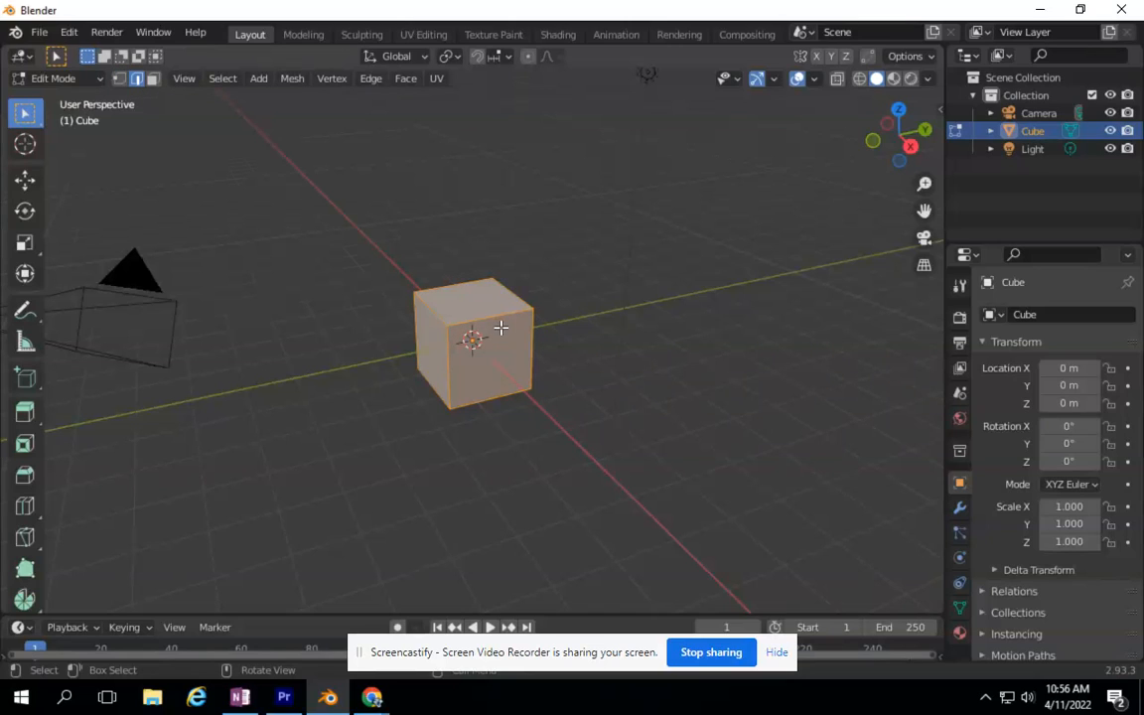
{"action": "key", "text": "alt+a"}
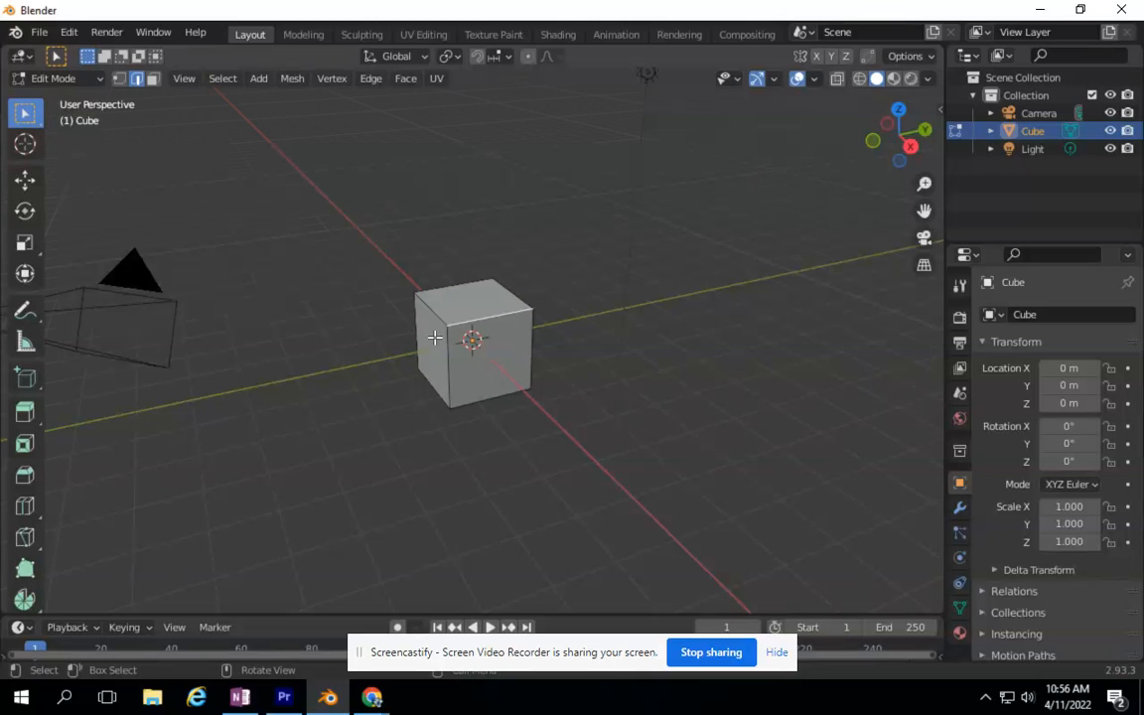
{"action": "left_click", "coordinate": [153, 80]}
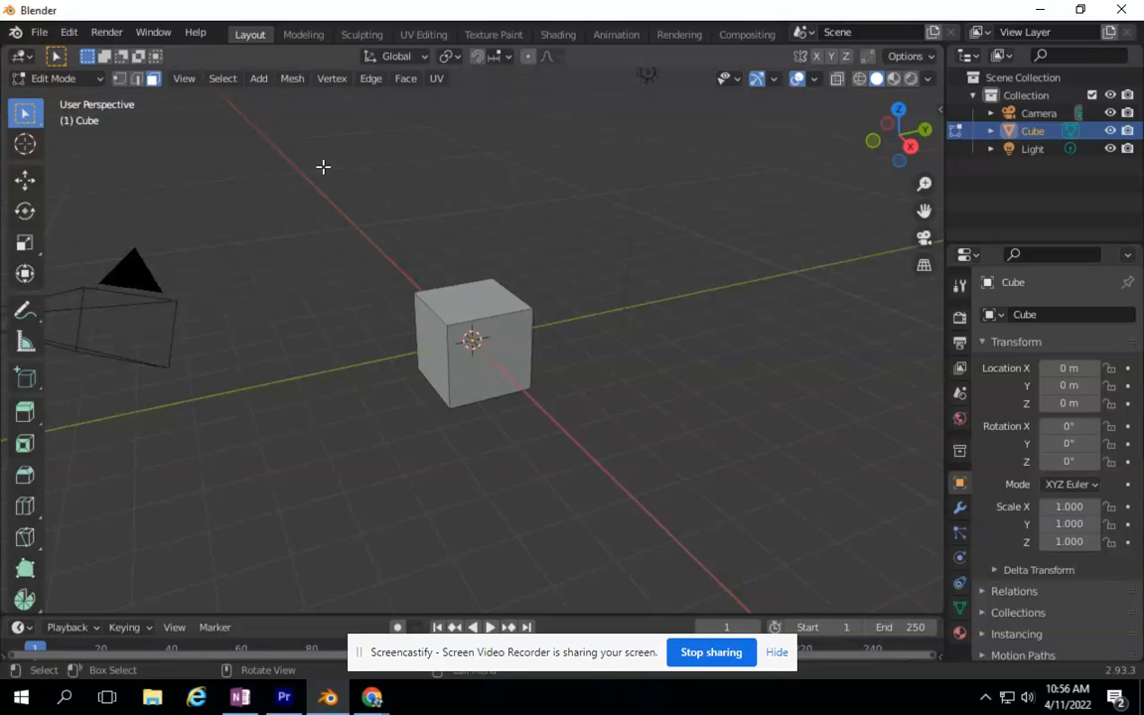
{"action": "left_click", "coordinate": [512, 356]}
{"action": "left_click", "coordinate": [476, 304]}
{"action": "left_click", "coordinate": [430, 347]}
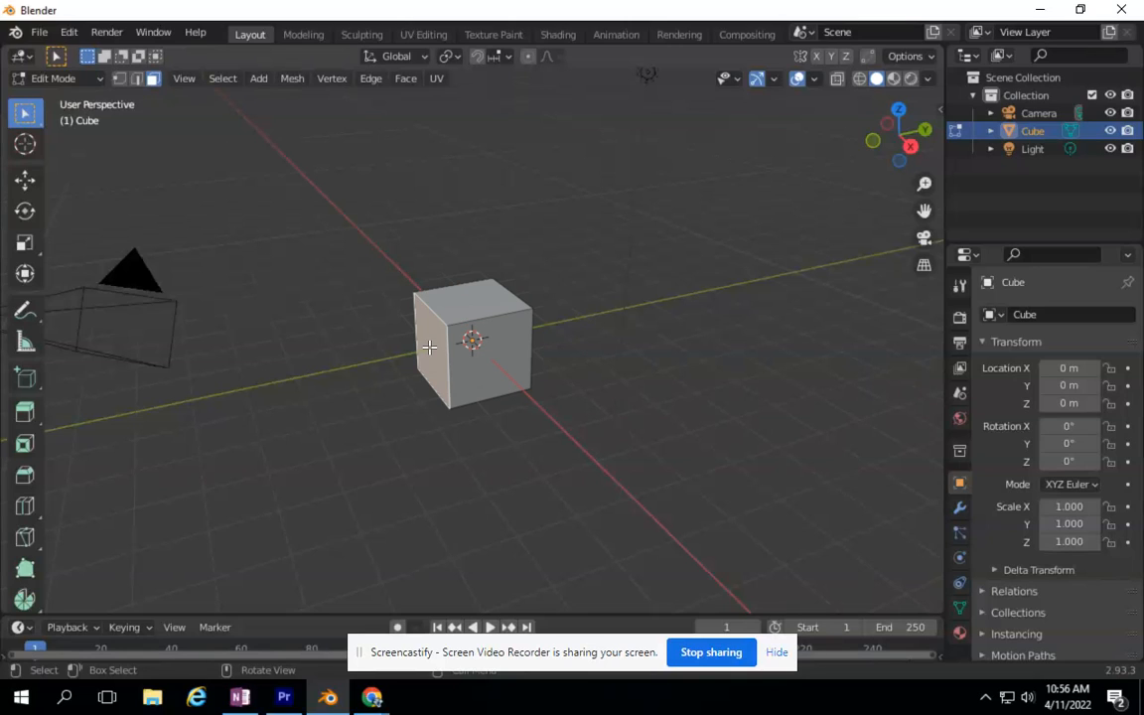
Step: Using vertex selection, move the cube's nearest upper corner inward along the X axis
{"action": "left_click", "coordinate": [137, 79]}
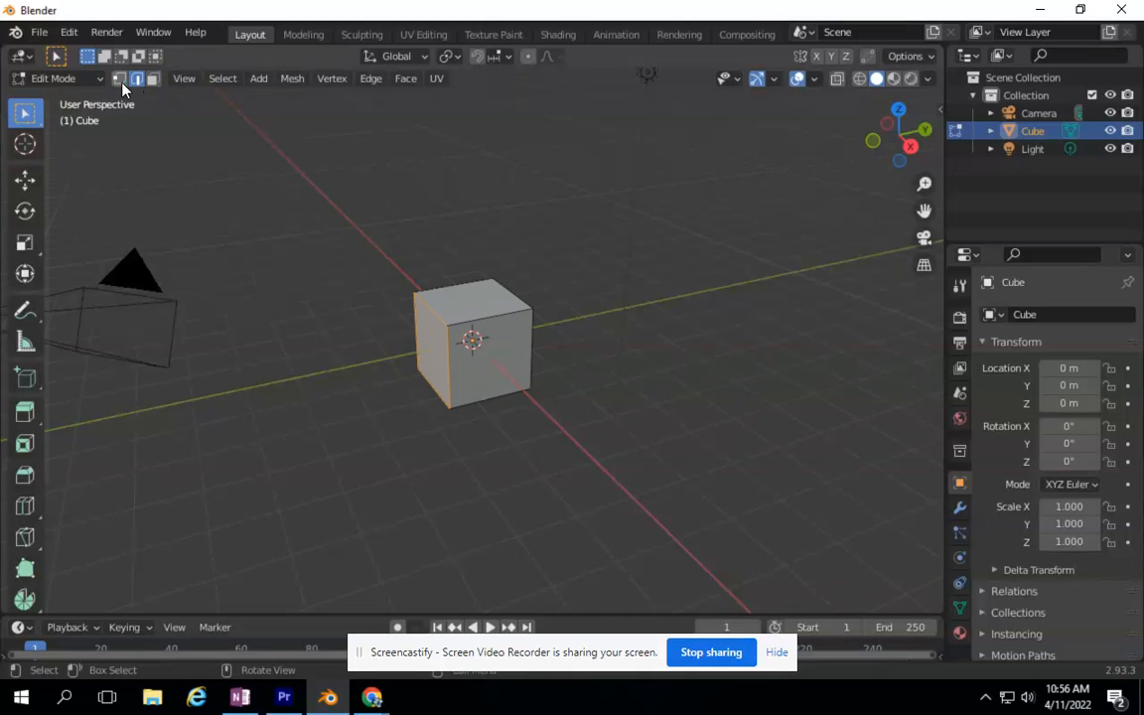
{"action": "left_click", "coordinate": [118, 80]}
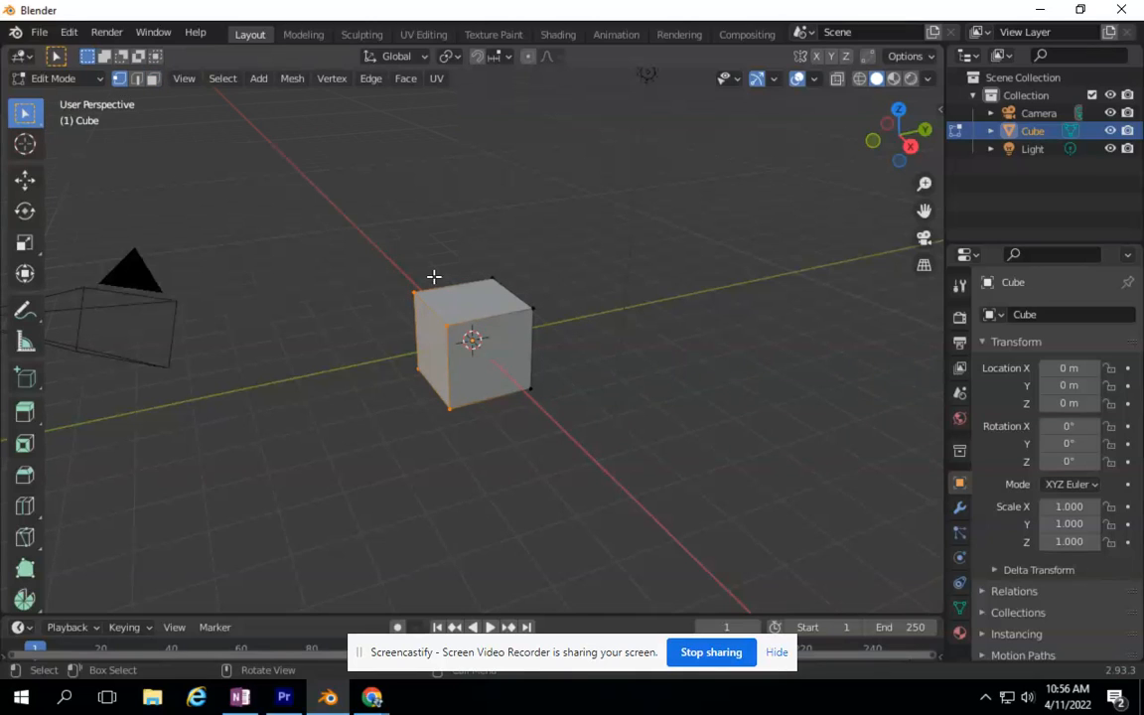
{"action": "left_click", "coordinate": [438, 328]}
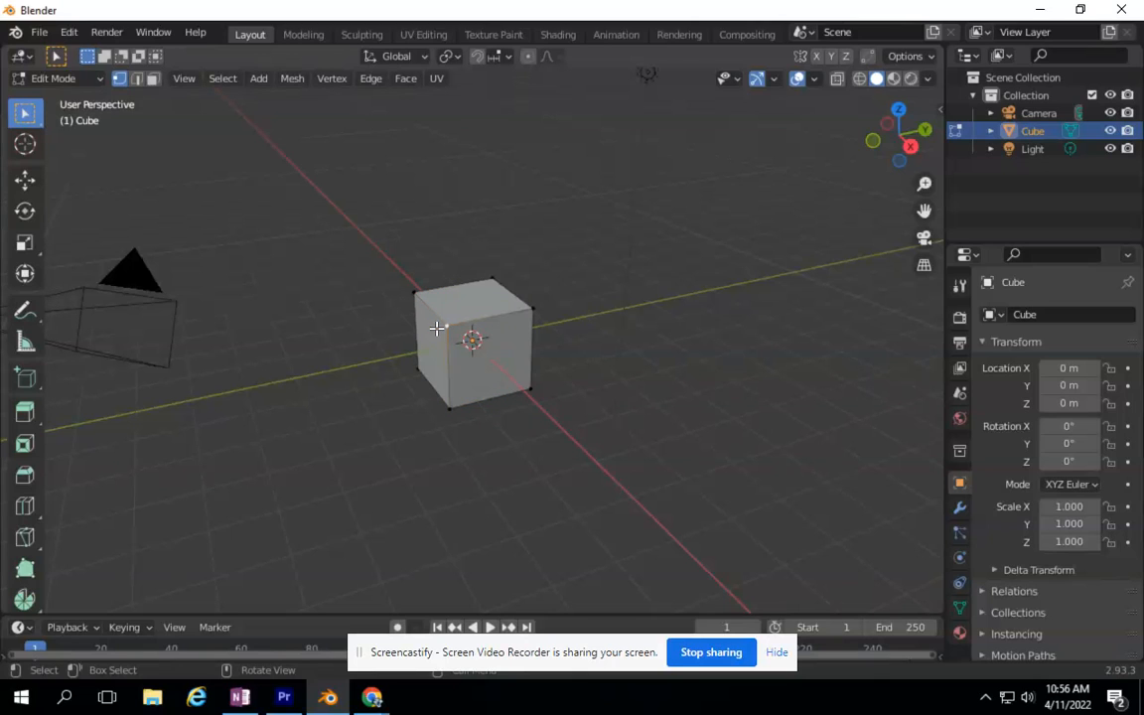
{"action": "left_click", "coordinate": [24, 179]}
{"action": "left_click_drag", "start_coordinate": [511, 315], "coordinate": [447, 328]}
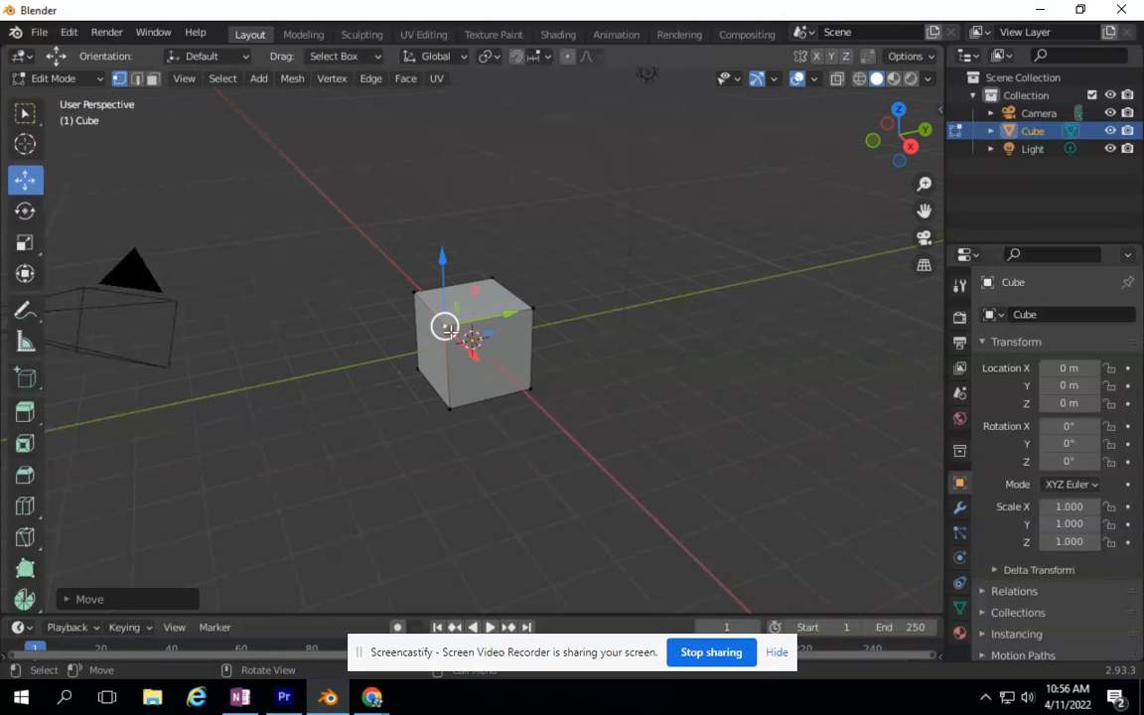
{"action": "key", "text": "g"}
{"action": "key", "text": "x"}
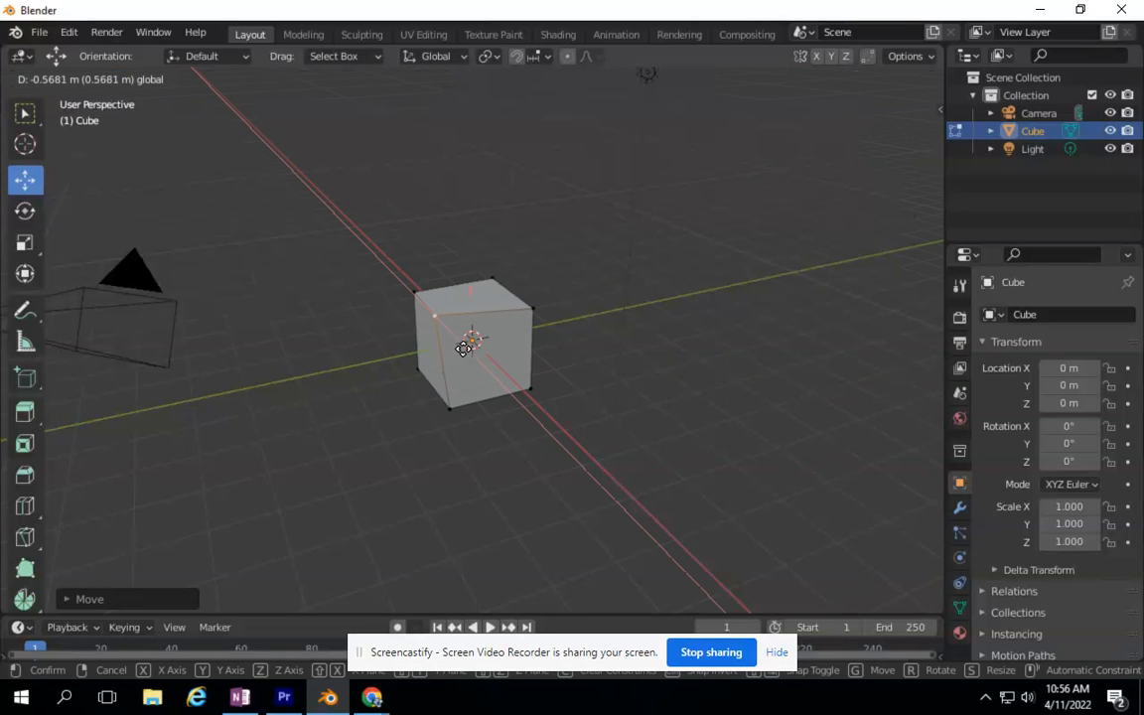
{"action": "key", "text": "Escape"}
Step: Using face selection, delete the cube face that faces the positive X direction
{"action": "left_click", "coordinate": [153, 78]}
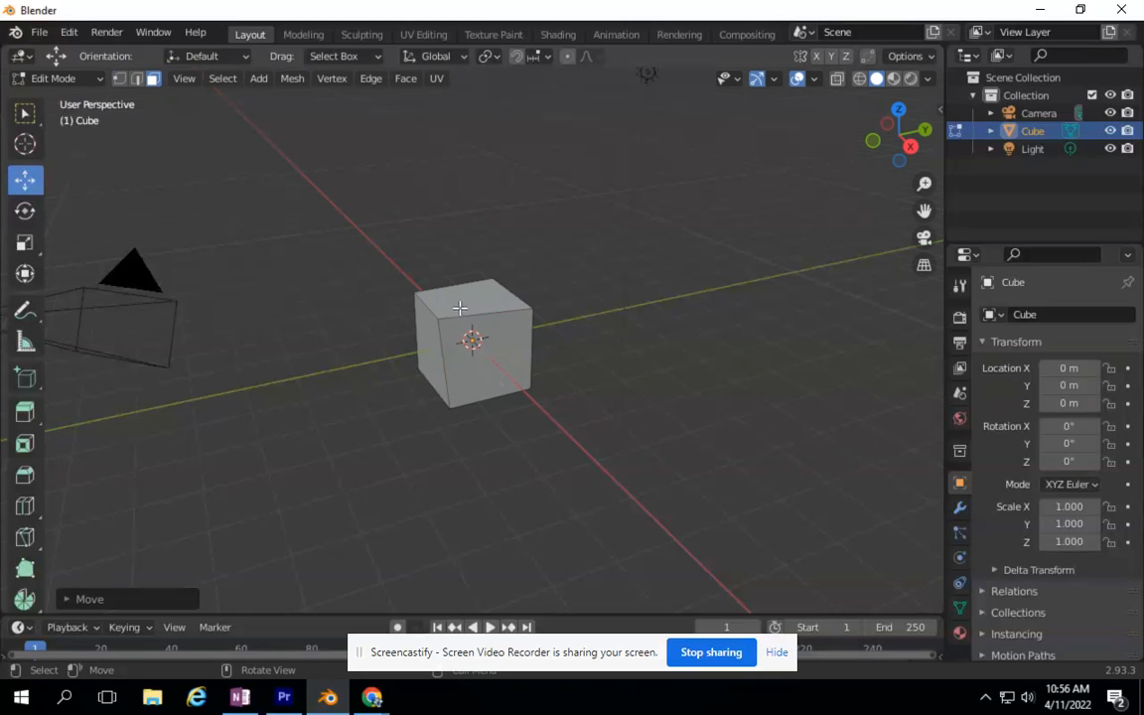
{"action": "left_click", "coordinate": [488, 355]}
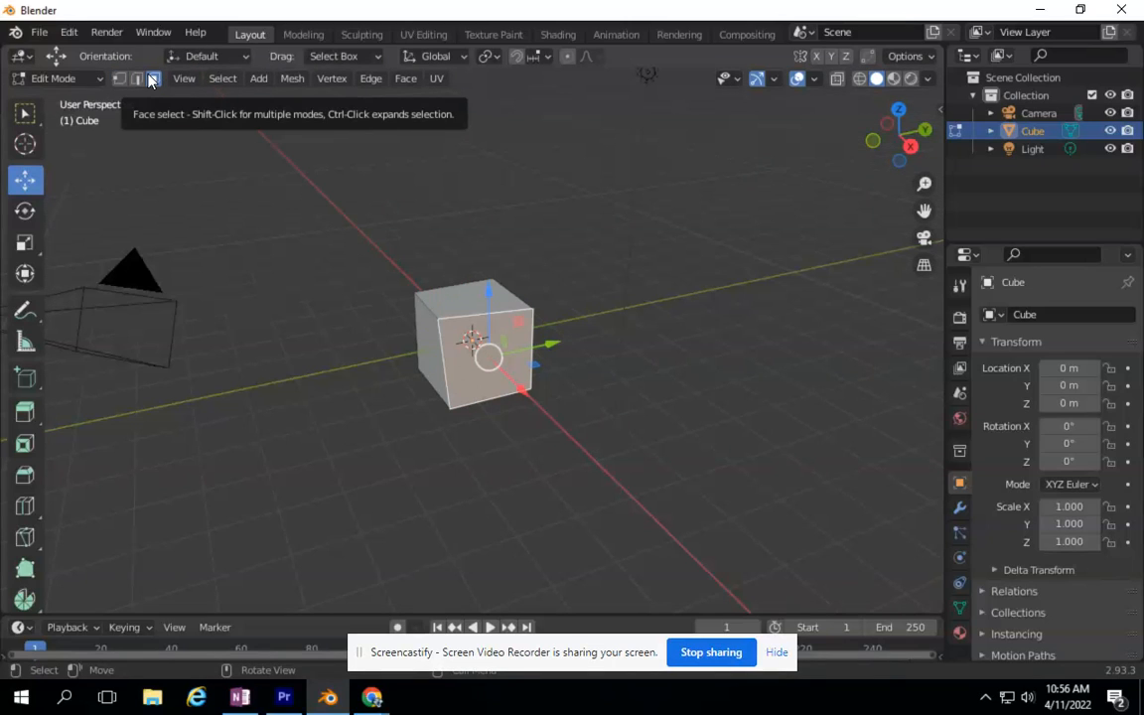
{"action": "key", "text": "x"}
{"action": "left_click", "coordinate": [479, 353]}
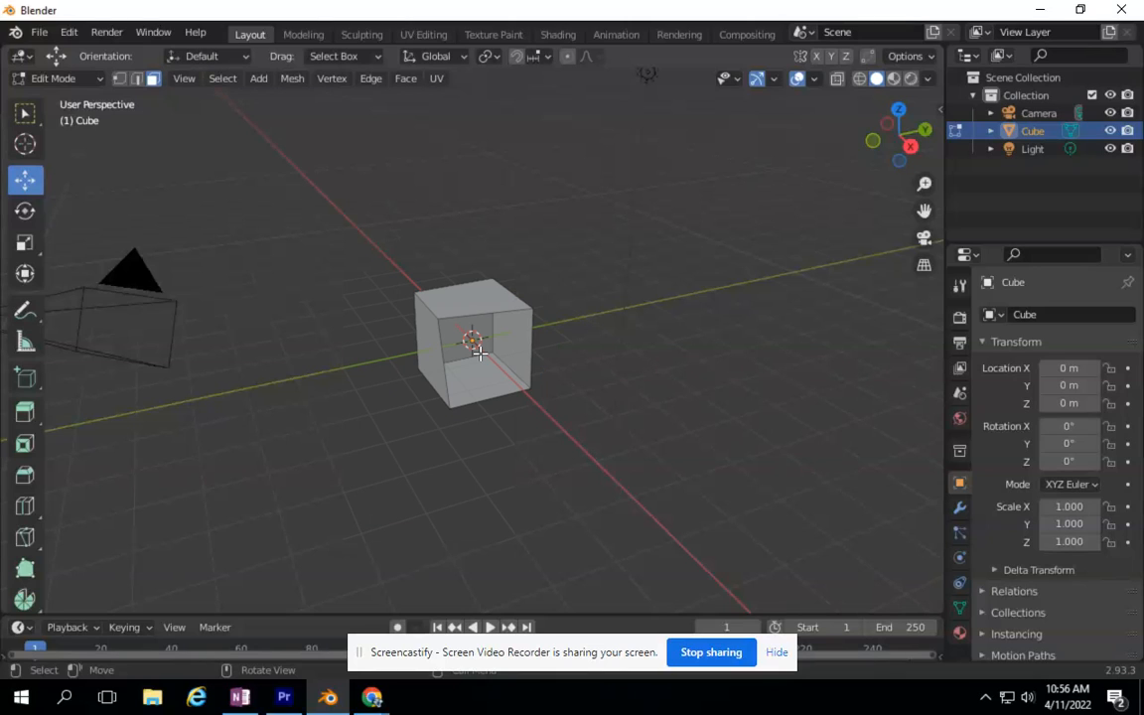
Step: Using edge selection, move the top edge of the cube's open side back along the X axis to form a slope
{"action": "left_click_drag", "start_coordinate": [868, 146], "coordinate": [680, 170]}
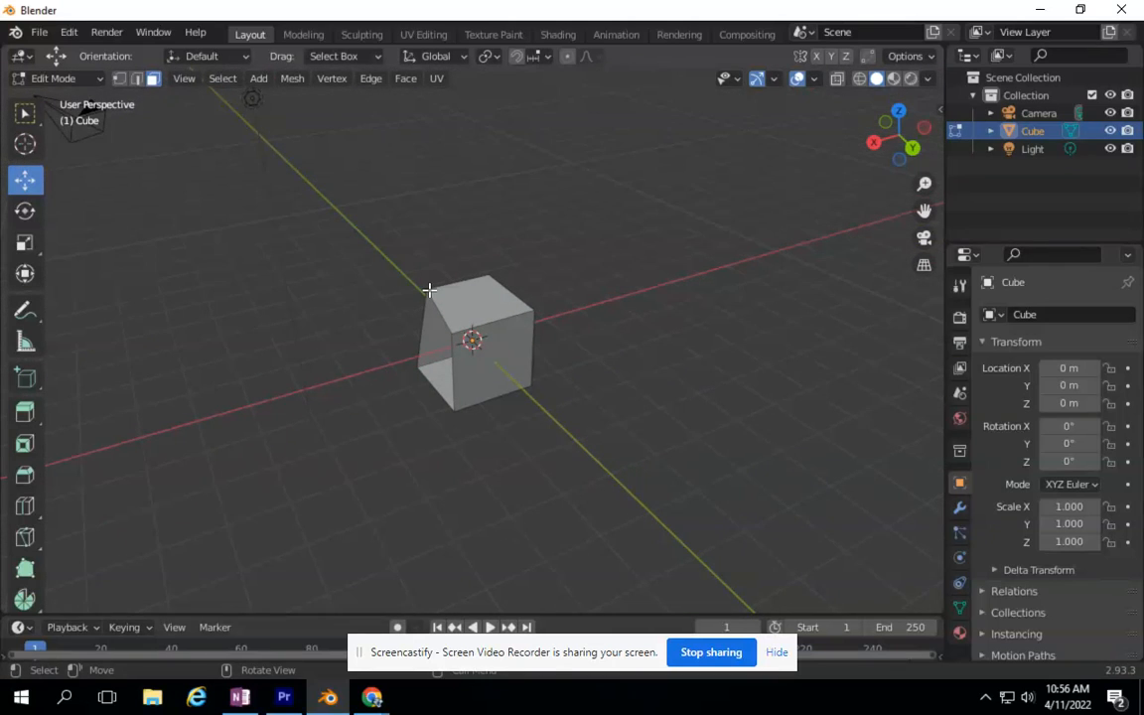
{"action": "left_click", "coordinate": [136, 79]}
{"action": "left_click", "coordinate": [437, 310]}
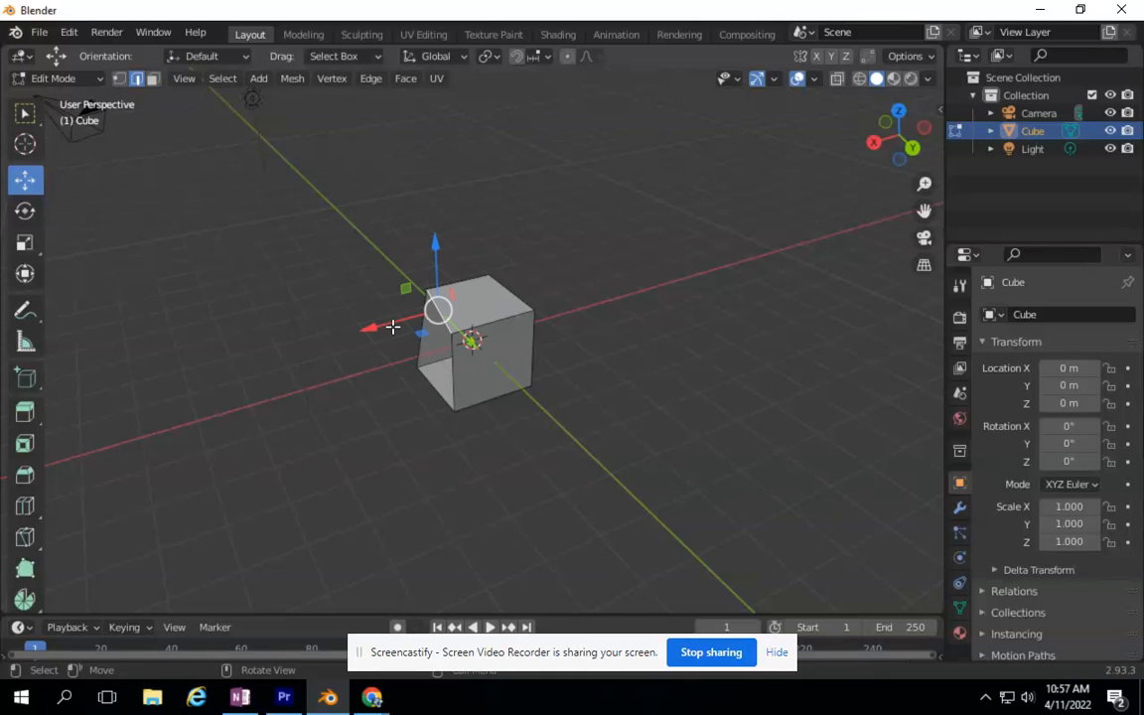
{"action": "left_click_drag", "start_coordinate": [370, 326], "coordinate": [421, 332]}
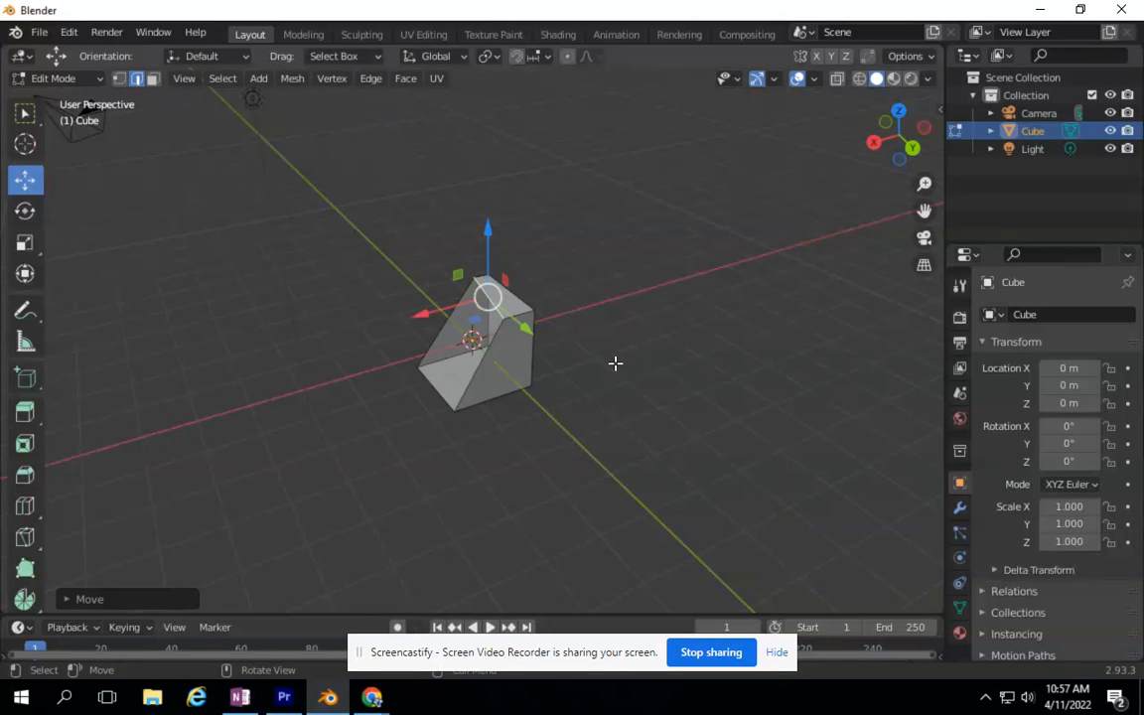
Step: Return to Object Mode, move the cube to about -2.54 m on Y, and rotate it about -11.4° around Y
{"action": "left_click_drag", "start_coordinate": [874, 145], "coordinate": [838, 145]}
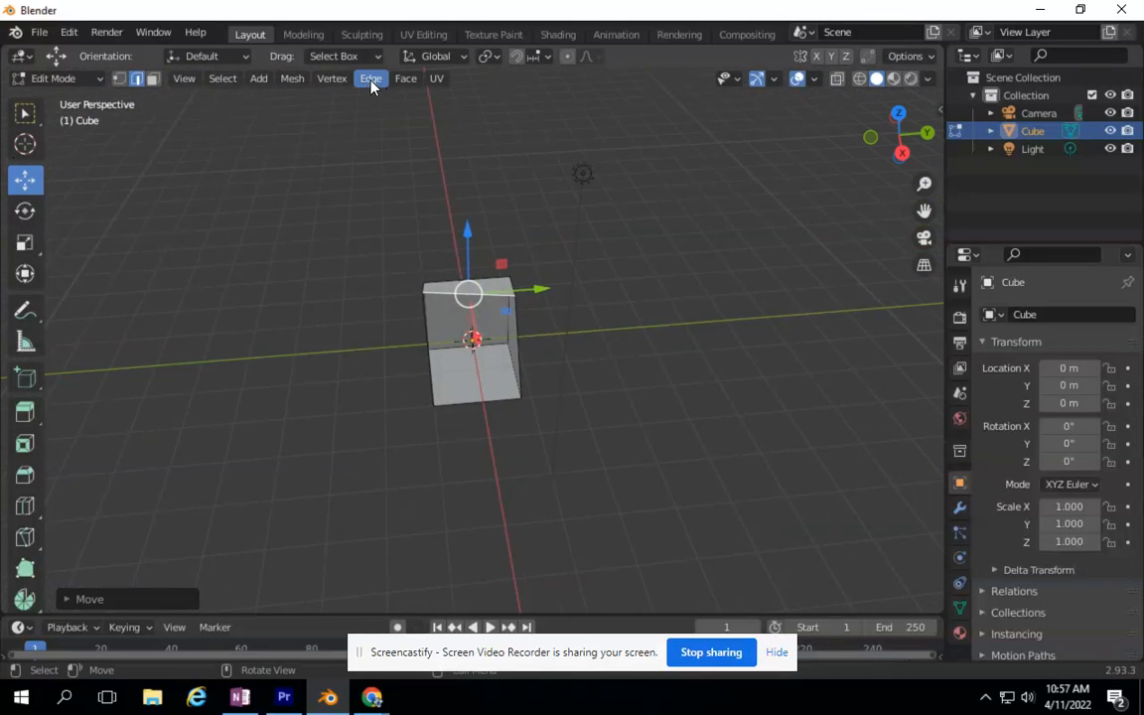
{"action": "left_click", "coordinate": [60, 78]}
{"action": "left_click", "coordinate": [71, 96]}
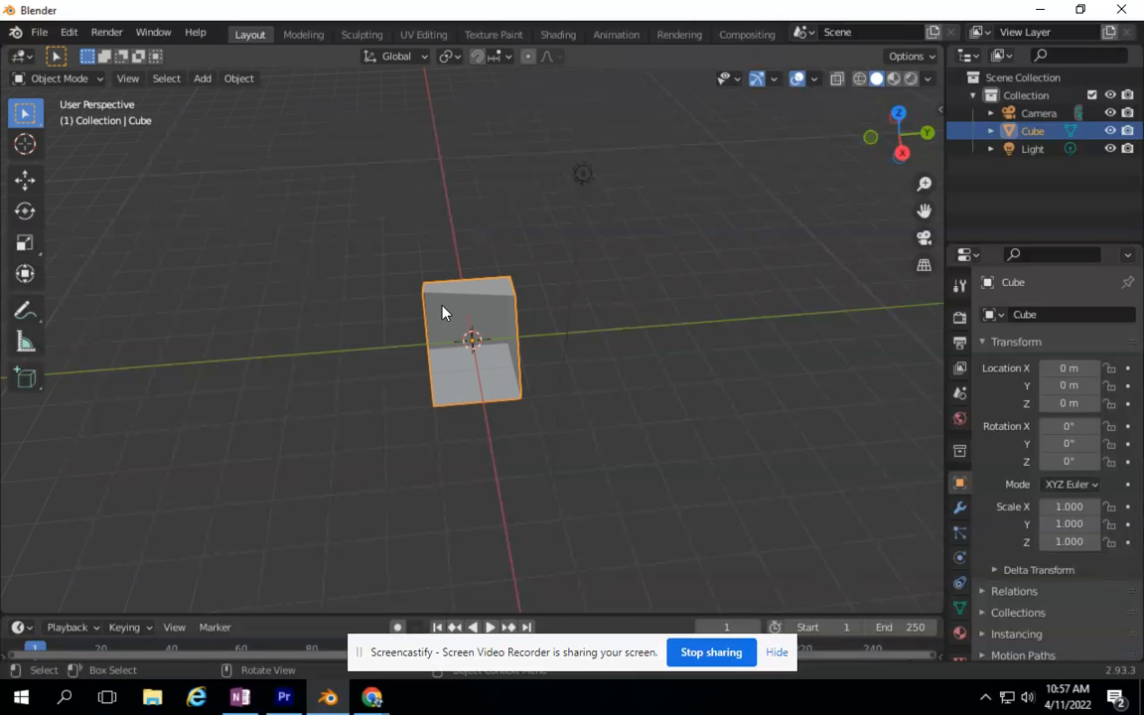
{"action": "left_click", "coordinate": [25, 179]}
{"action": "left_click_drag", "start_coordinate": [536, 338], "coordinate": [421, 334]}
{"action": "left_click", "coordinate": [24, 211]}
{"action": "mouse_move", "coordinate": [350, 331]}
{"action": "left_mouse_down"}
{"action": "mouse_move", "coordinate": [358, 294]}
{"action": "mouse_move", "coordinate": [347, 318]}
{"action": "left_mouse_up"}
Step: Add a UV sphere and move it to about 1.13 m along the Y axis
{"action": "left_click_drag", "start_coordinate": [899, 139], "coordinate": [823, 109]}
{"action": "left_click", "coordinate": [206, 80]}
{"action": "mouse_move", "coordinate": [226, 98]}
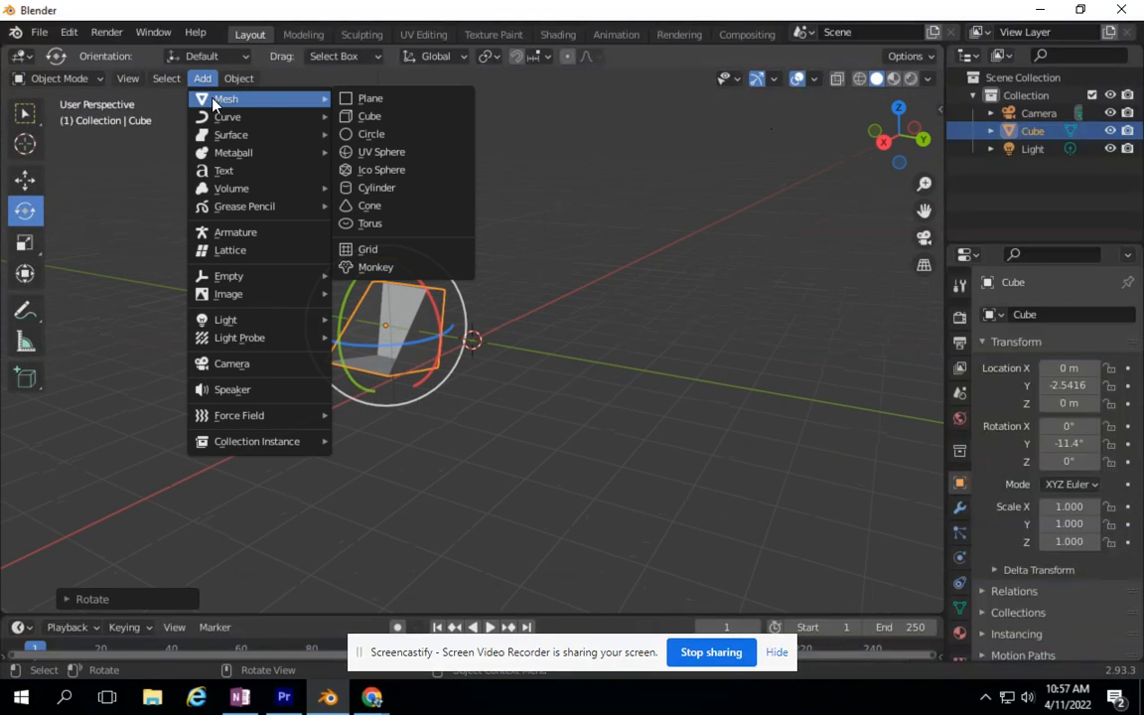
{"action": "left_click", "coordinate": [382, 152]}
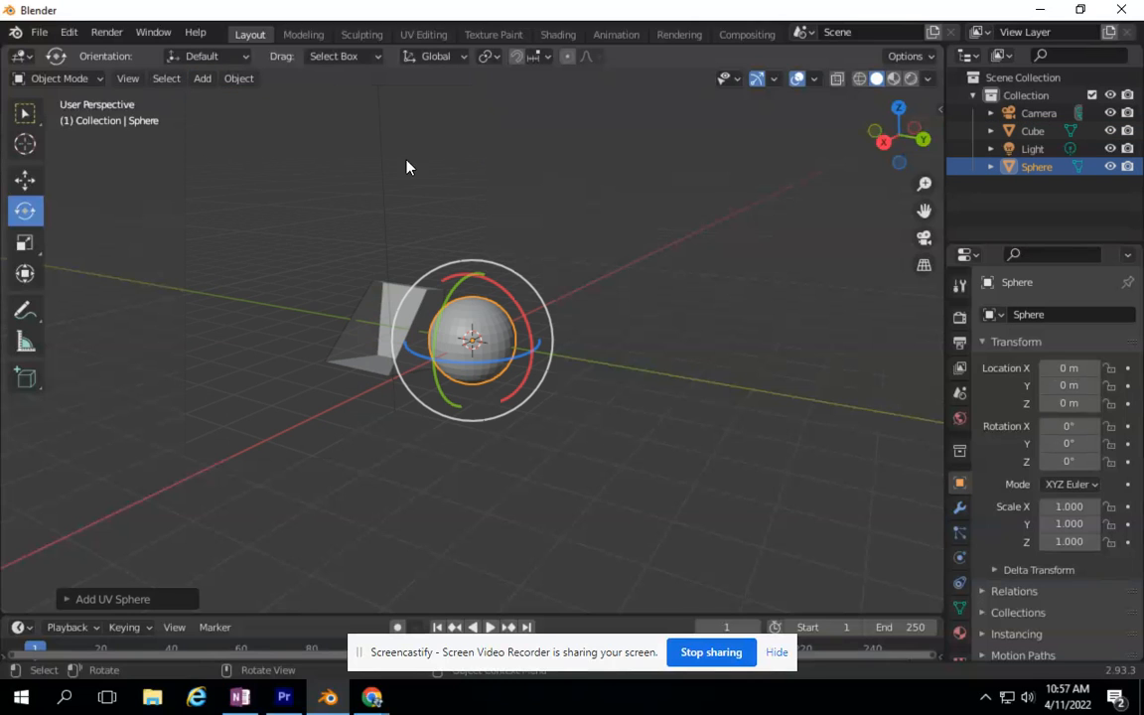
{"action": "left_click", "coordinate": [25, 179]}
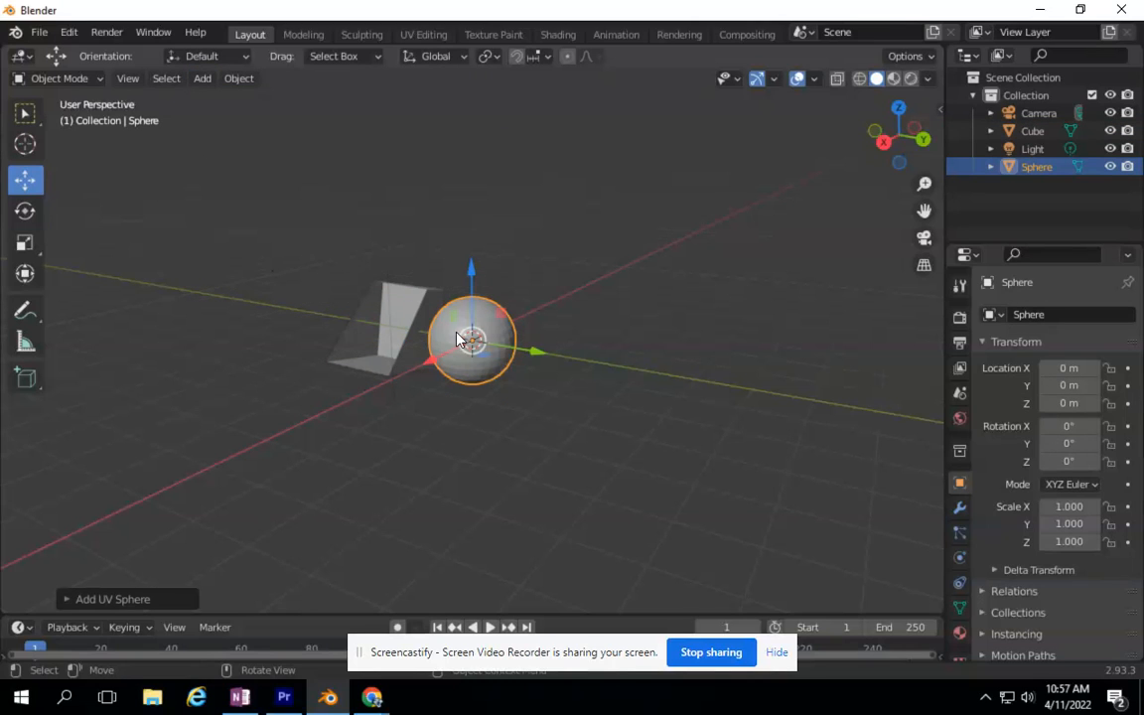
{"action": "left_click_drag", "start_coordinate": [522, 354], "coordinate": [572, 369]}
Step: Enter Edit Mode on the sphere and, using face selection, delete one front face slightly above its middle
{"action": "scroll", "coordinate": [572, 369], "scroll_direction": "up", "scroll_amount": 5}
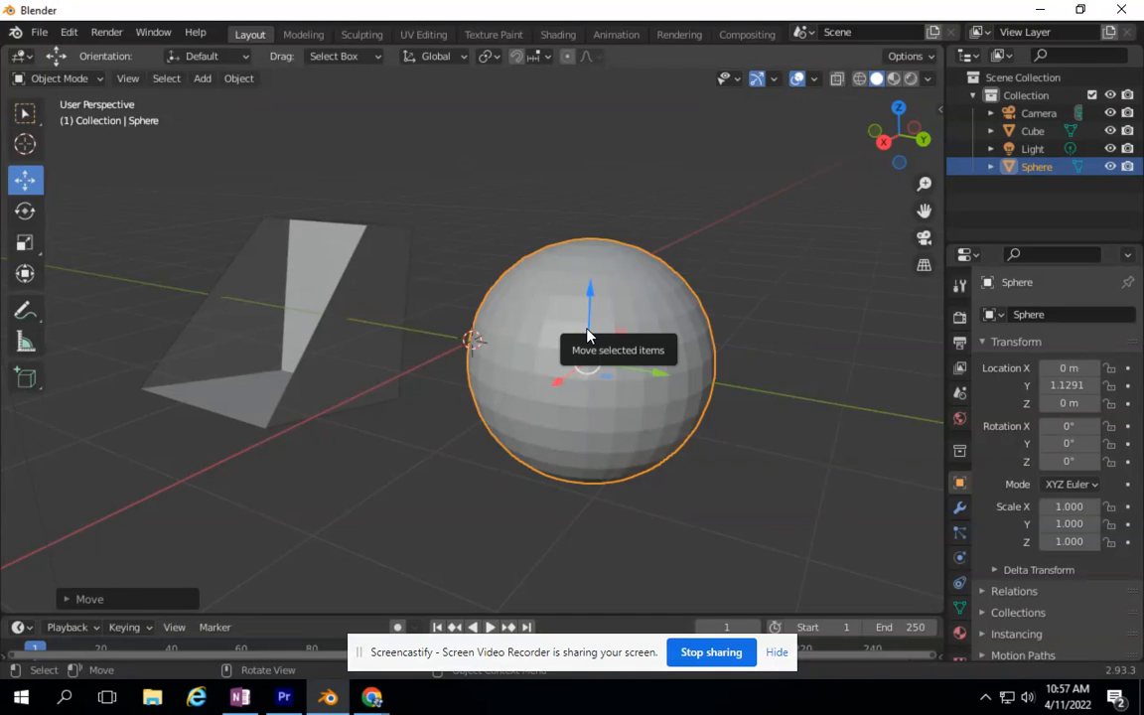
{"action": "right_click", "coordinate": [71, 77]}
{"action": "left_click", "coordinate": [86, 217]}
{"action": "left_click", "coordinate": [71, 78]}
{"action": "left_click", "coordinate": [76, 118]}
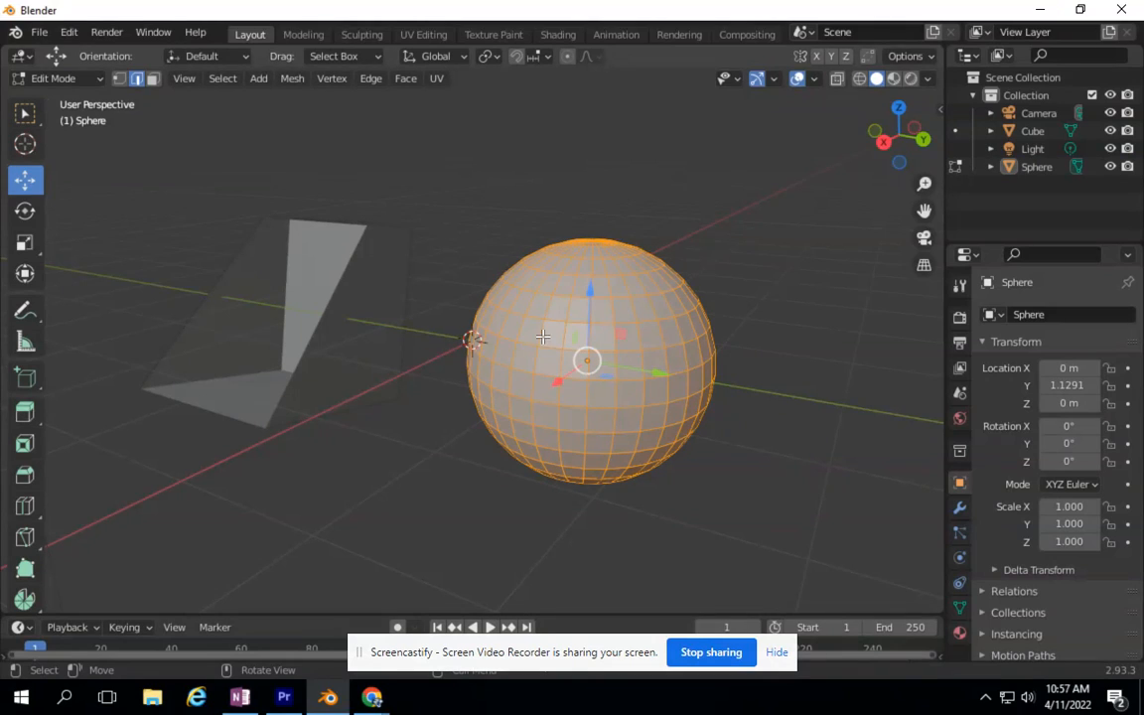
{"action": "left_click", "coordinate": [152, 79]}
{"action": "left_click", "coordinate": [553, 333]}
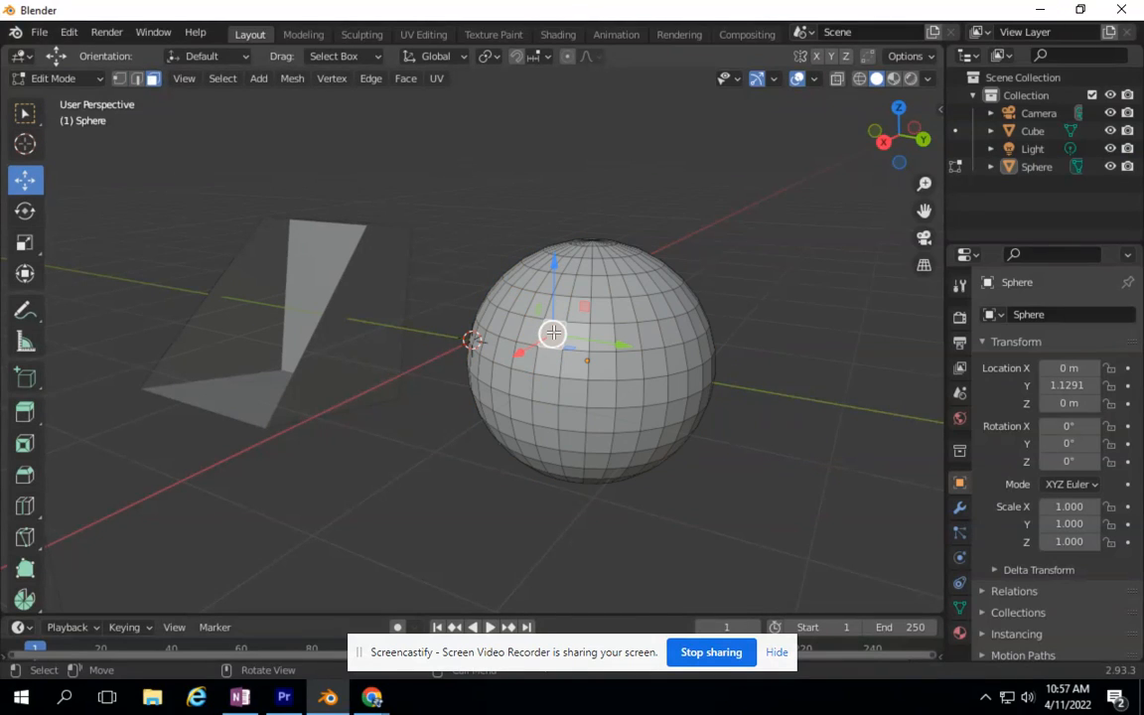
{"action": "key", "text": "x"}
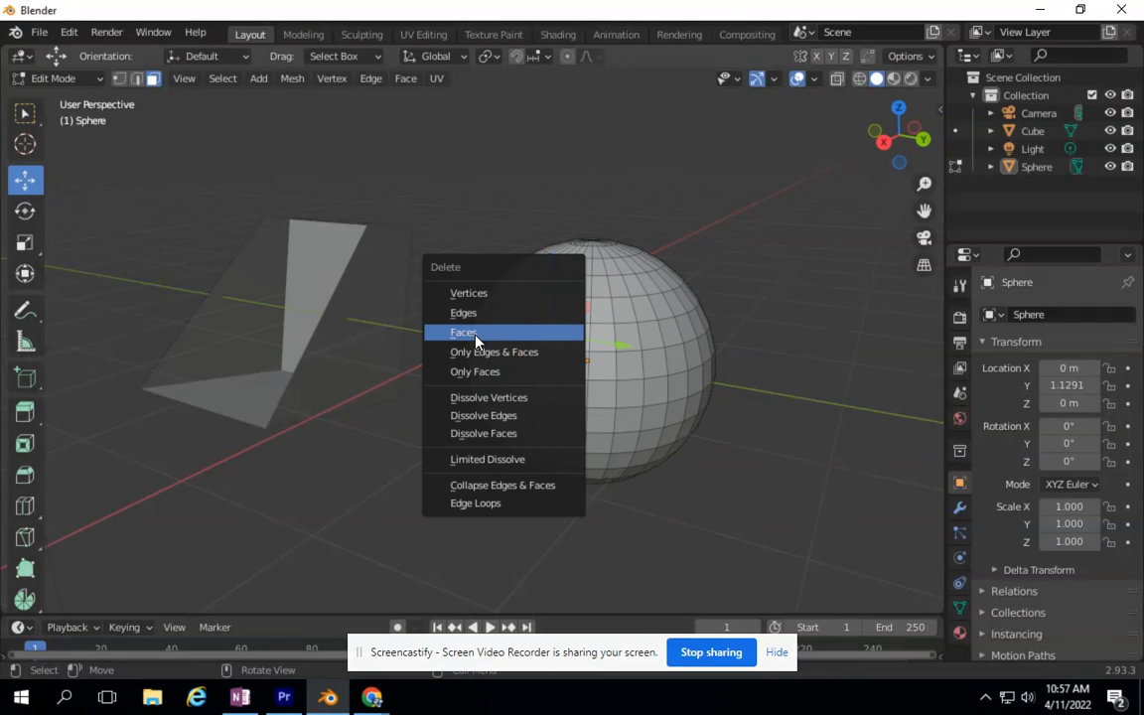
{"action": "left_click", "coordinate": [522, 335]}
Step: Delete a second sphere face in the same row, leaving two faces between it and the first opening
{"action": "left_click", "coordinate": [631, 341]}
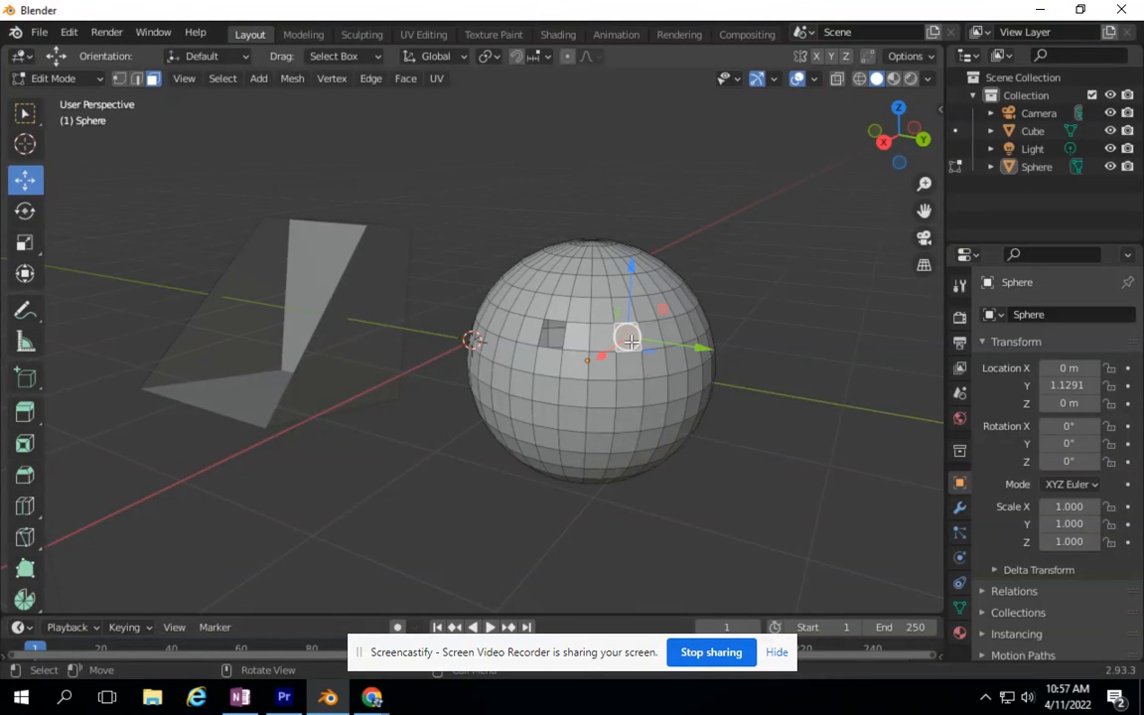
{"action": "key", "text": "x"}
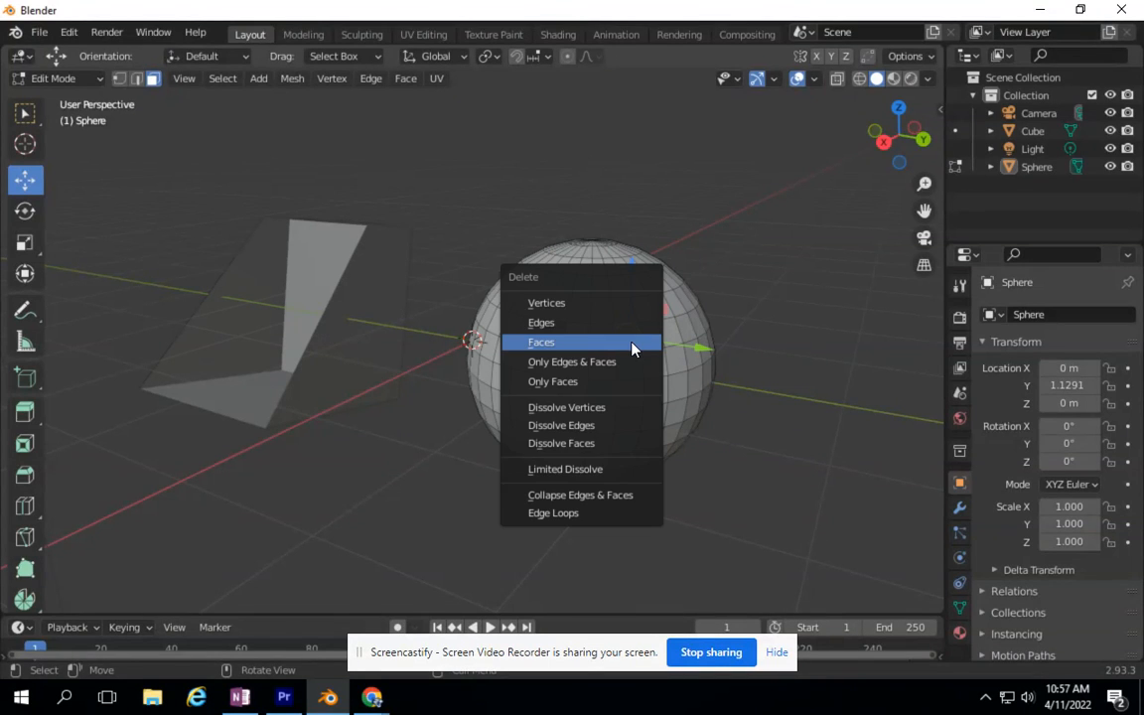
{"action": "left_click", "coordinate": [541, 343]}
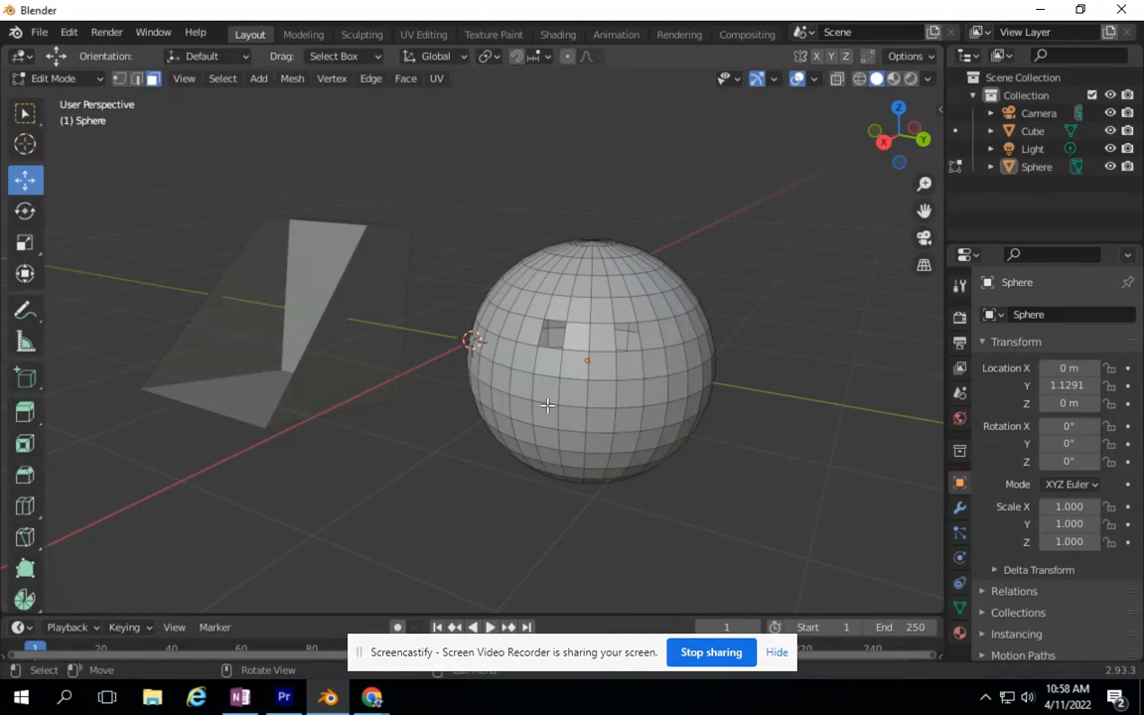
Step: Using vertex selection, lower two vertically adjacent vertices below the sphere's left eye opening slightly along Z
{"action": "left_click", "coordinate": [118, 78]}
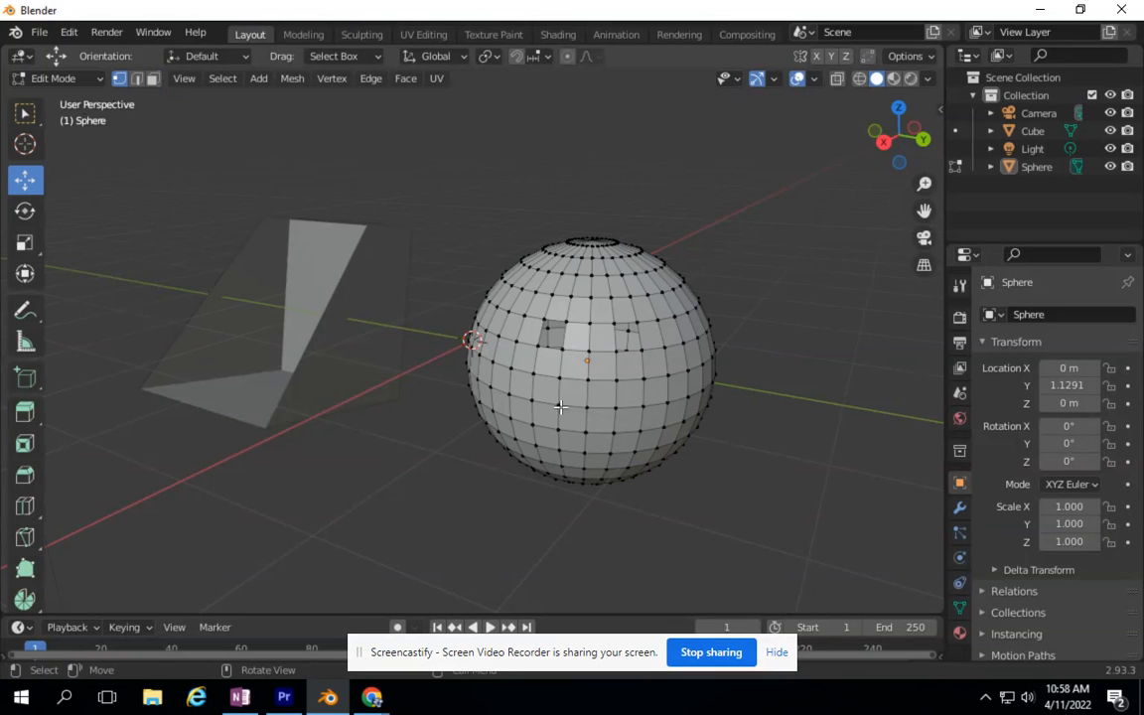
{"action": "left_click", "coordinate": [560, 403]}
{"action": "key", "text": "g"}
{"action": "key", "text": "z"}
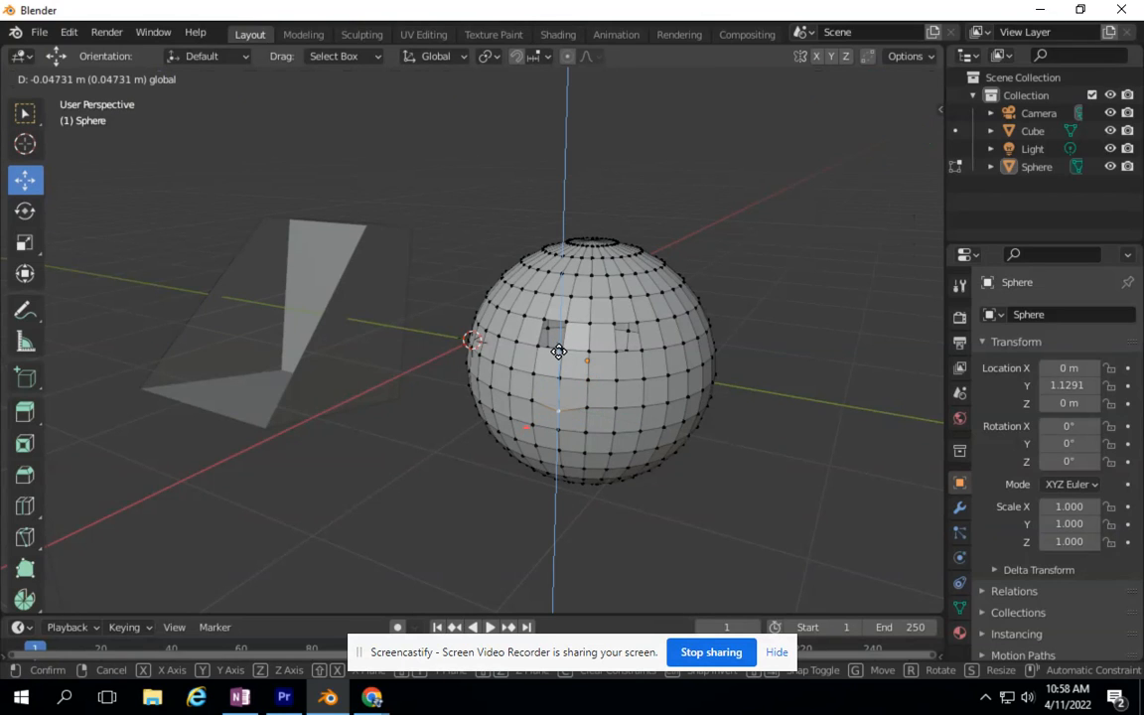
{"action": "left_click", "coordinate": [558, 355]}
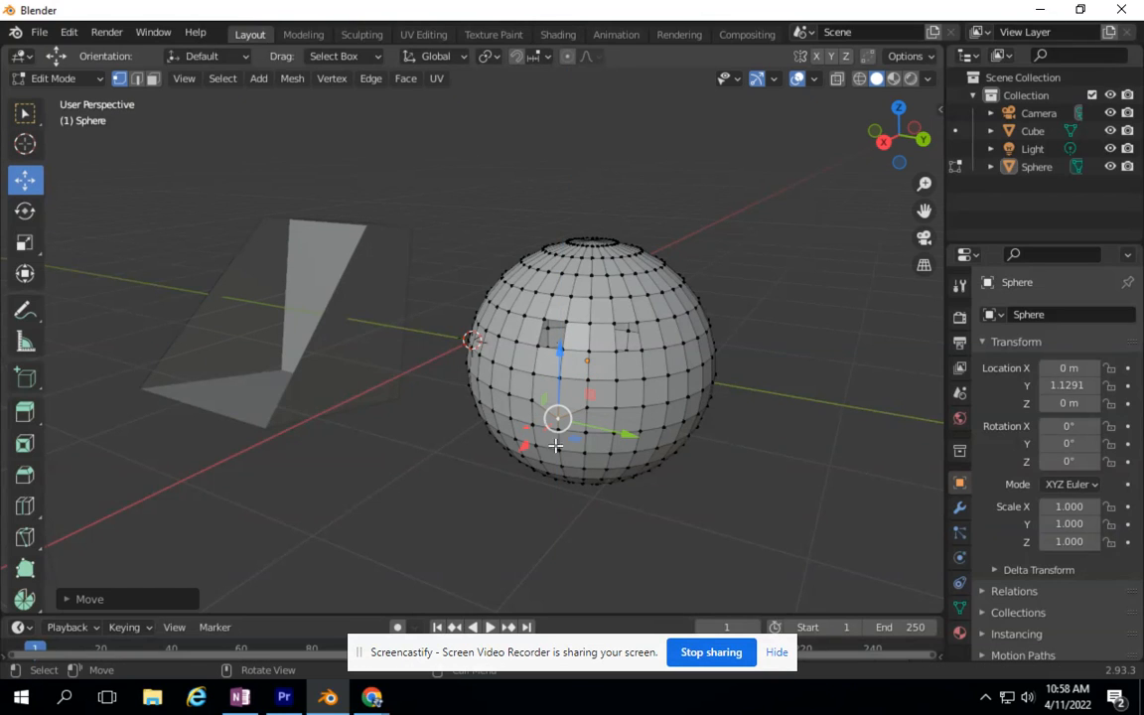
{"action": "key", "text": "g"}
{"action": "key", "text": "z"}
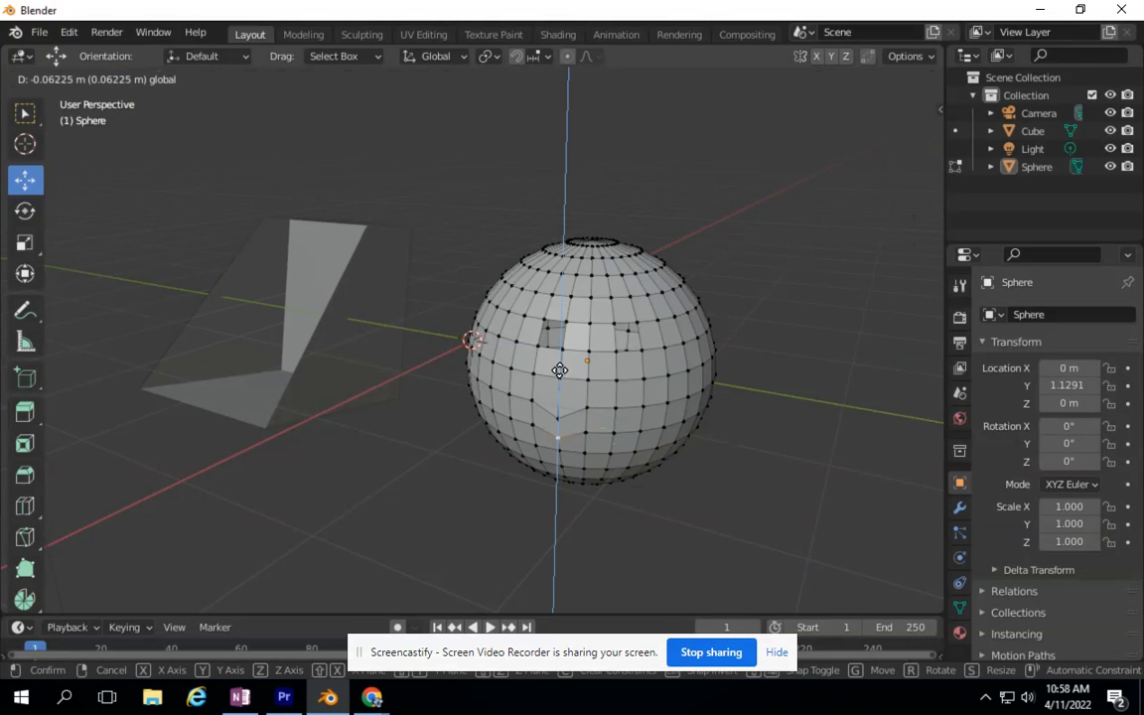
{"action": "left_click", "coordinate": [557, 379]}
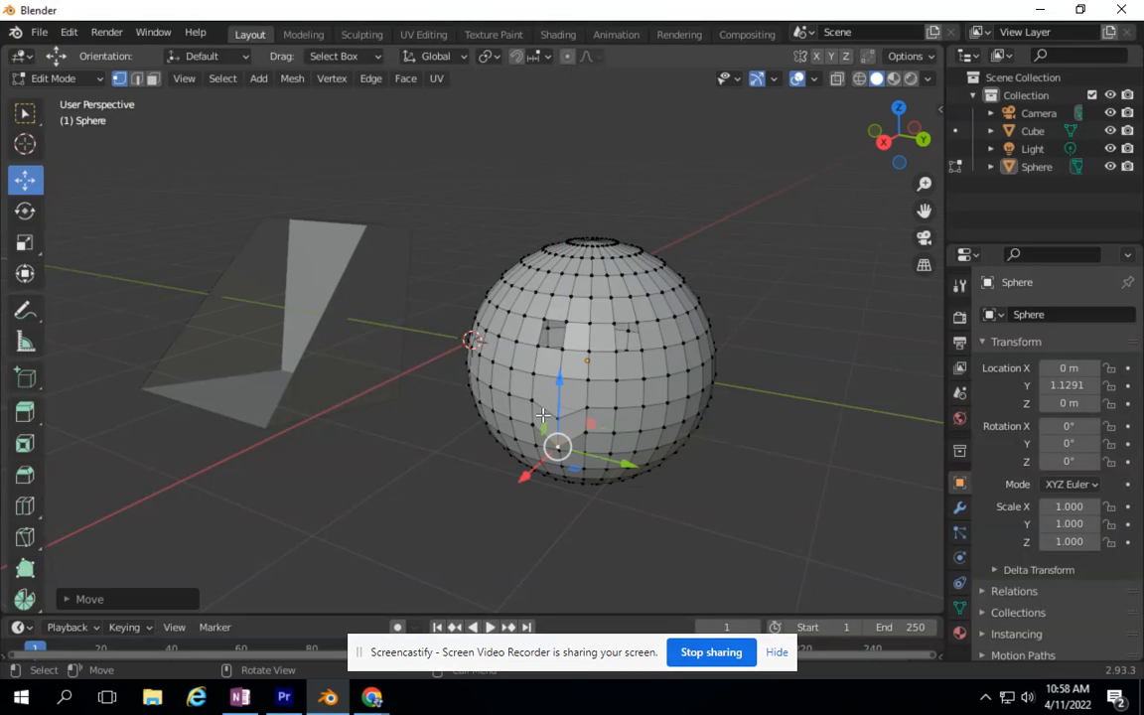
Step: Lower the two matching vertices below the right eye opening along Z and raise the outer vertices slightly to form a zigzag mouth outline
{"action": "left_click", "coordinate": [615, 408]}
{"action": "left_click_drag", "start_coordinate": [617, 338], "coordinate": [616, 427]}
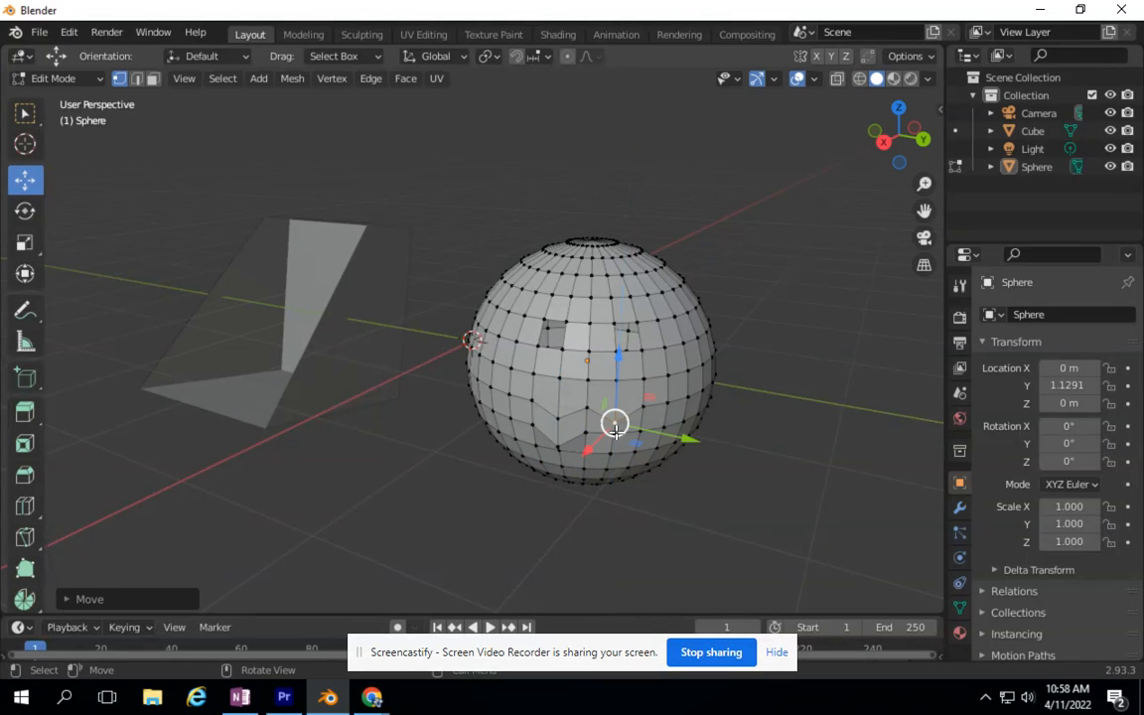
{"action": "left_click_drag", "start_coordinate": [617, 360], "coordinate": [577, 320]}
{"action": "left_click", "coordinate": [639, 430]}
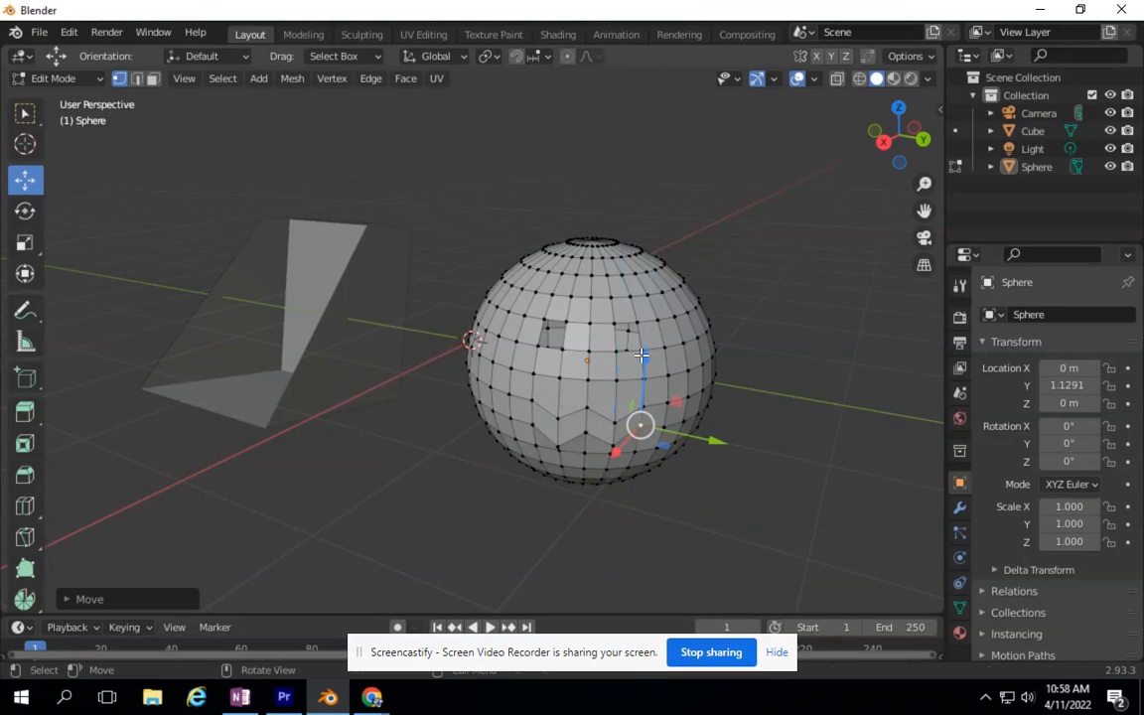
{"action": "left_click", "coordinate": [533, 424]}
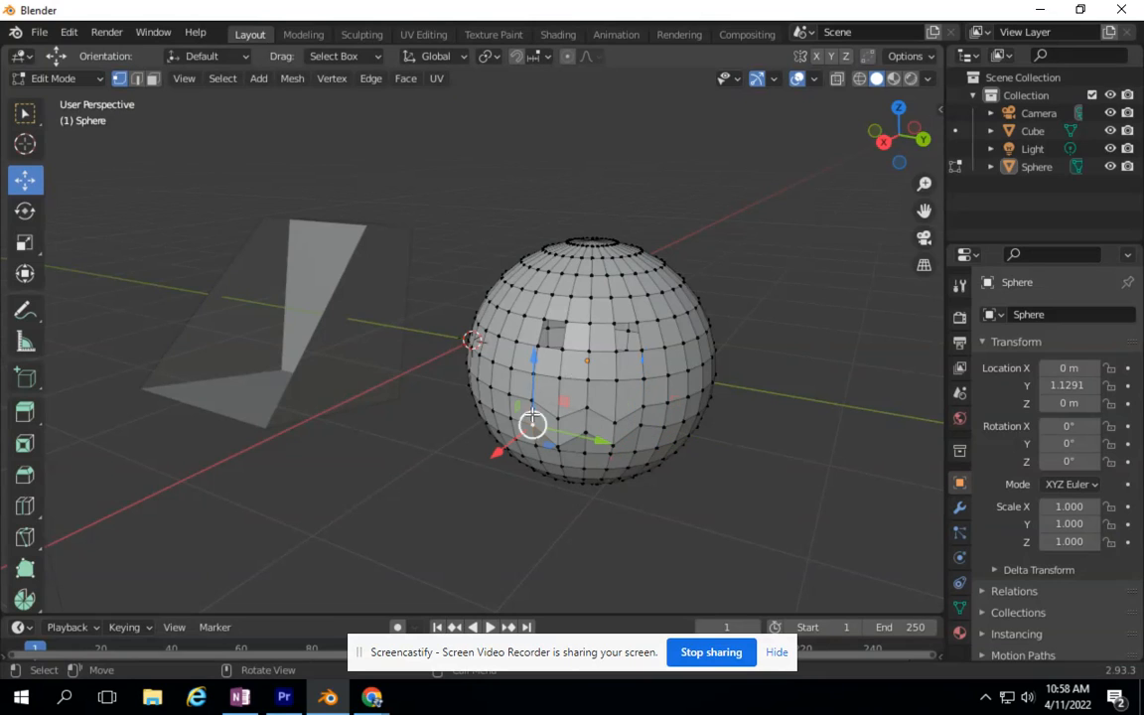
{"action": "left_click", "coordinate": [536, 346]}
Step: Switch to face selection and delete the four neighbouring faces in the zigzag row to open the sphere's mouth
{"action": "left_click", "coordinate": [153, 80]}
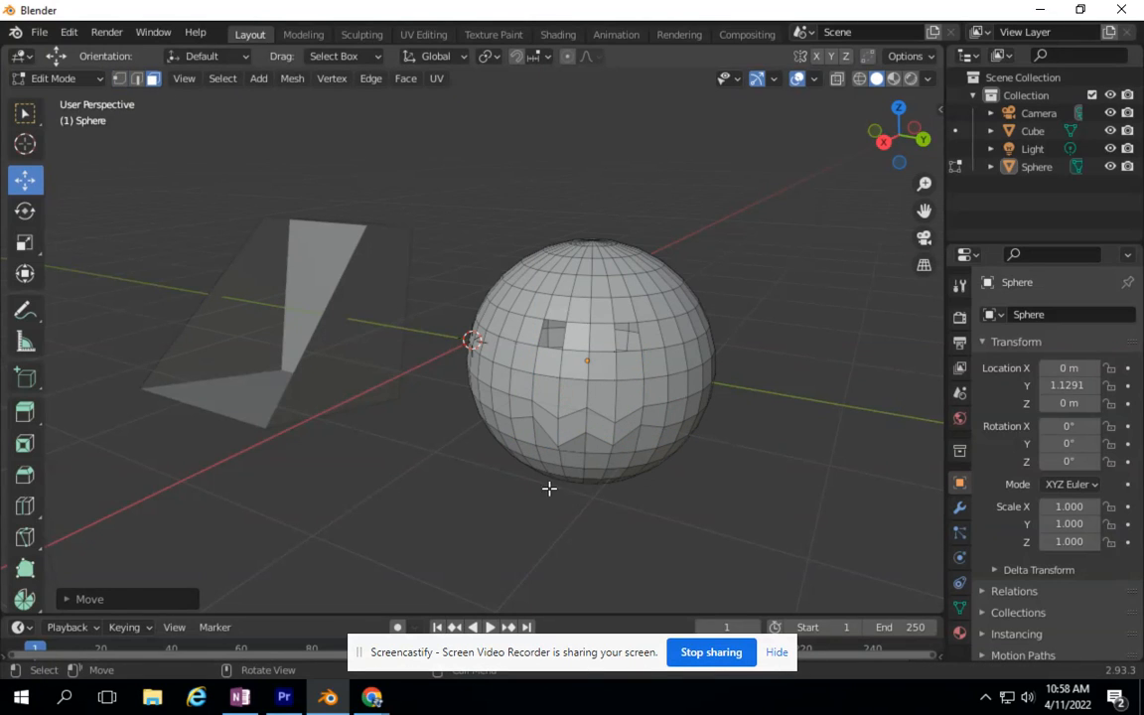
{"action": "left_click", "coordinate": [536, 424]}
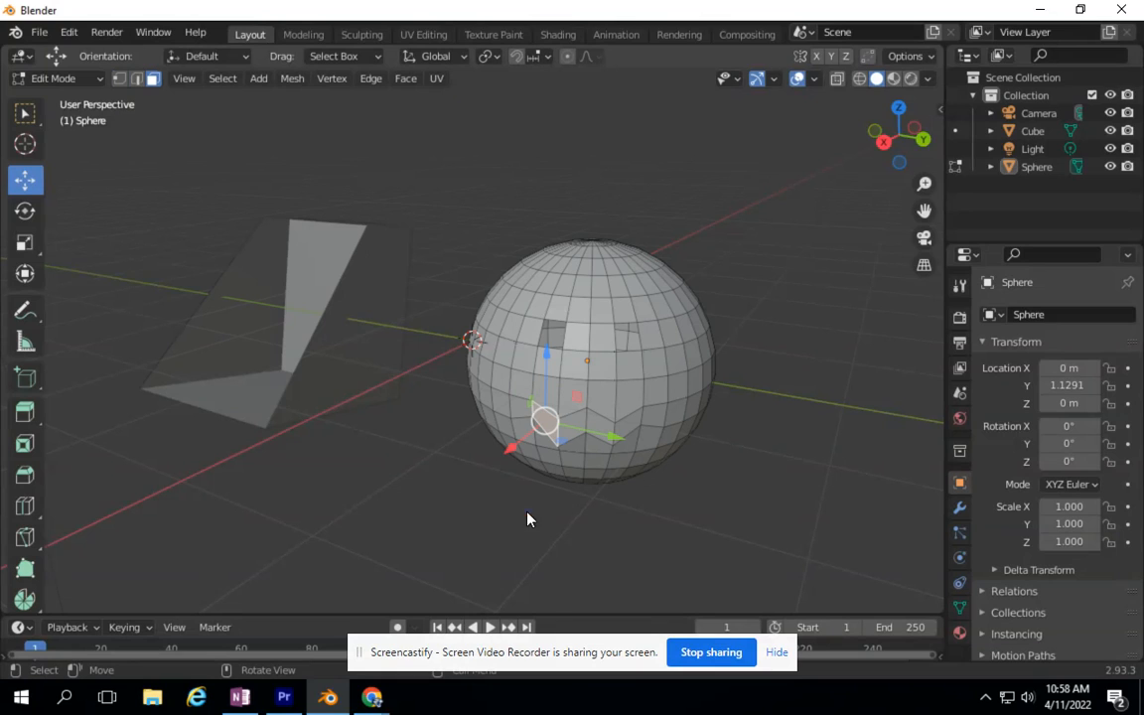
{"action": "key", "text": "x"}
{"action": "left_click", "coordinate": [470, 488]}
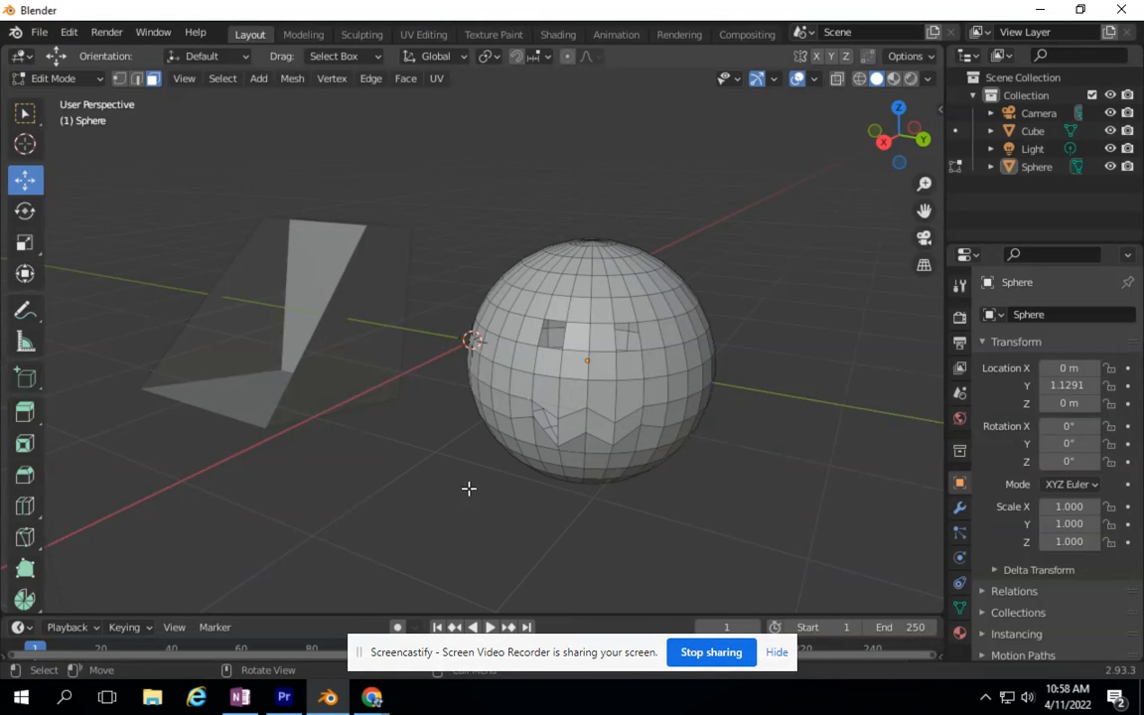
{"action": "key", "text": "x"}
{"action": "left_click", "coordinate": [523, 427]}
{"action": "left_click", "coordinate": [596, 428]}
{"action": "key", "text": "x"}
{"action": "left_click", "coordinate": [569, 429]}
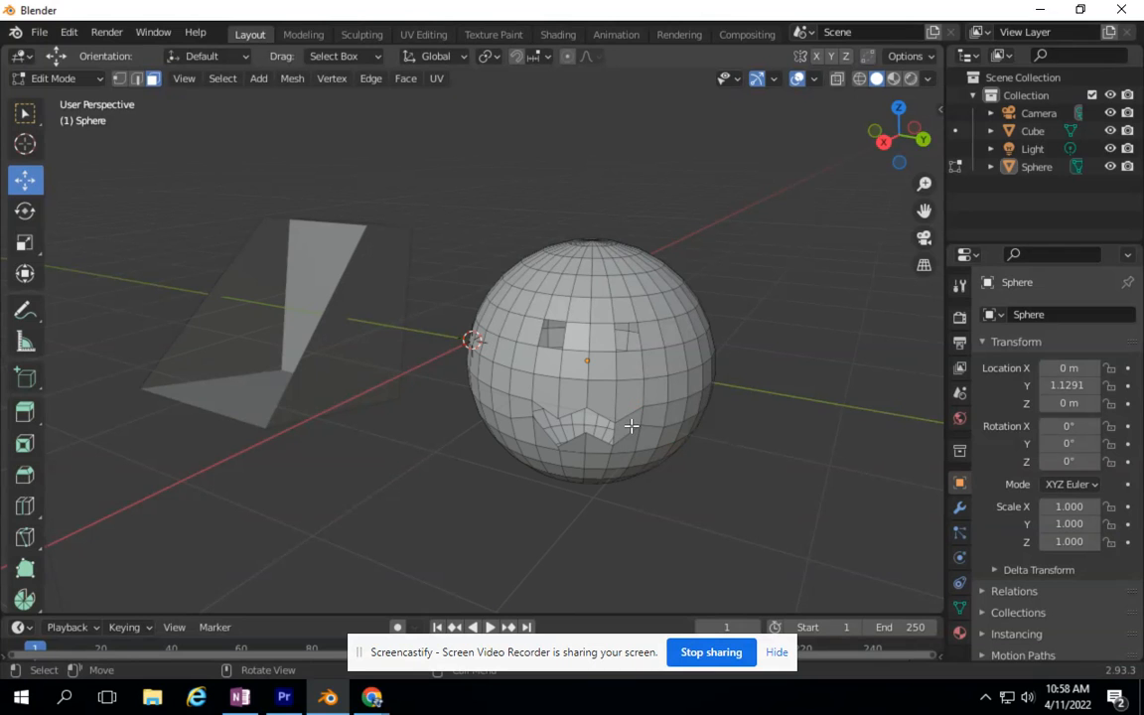
{"action": "key", "text": "x"}
{"action": "left_click", "coordinate": [572, 429]}
Step: Select a face at eye level on the sphere's right side and extrude it outward along its normal as a short ear
{"action": "mouse_move", "coordinate": [901, 147]}
{"action": "left_mouse_down"}
{"action": "mouse_move", "coordinate": [849, 171]}
{"action": "mouse_move", "coordinate": [777, 128]}
{"action": "mouse_move", "coordinate": [718, 128]}
{"action": "mouse_move", "coordinate": [874, 193]}
{"action": "mouse_move", "coordinate": [934, 120]}
{"action": "mouse_move", "coordinate": [869, 149]}
{"action": "mouse_move", "coordinate": [850, 125]}
{"action": "mouse_move", "coordinate": [879, 148]}
{"action": "left_mouse_up"}
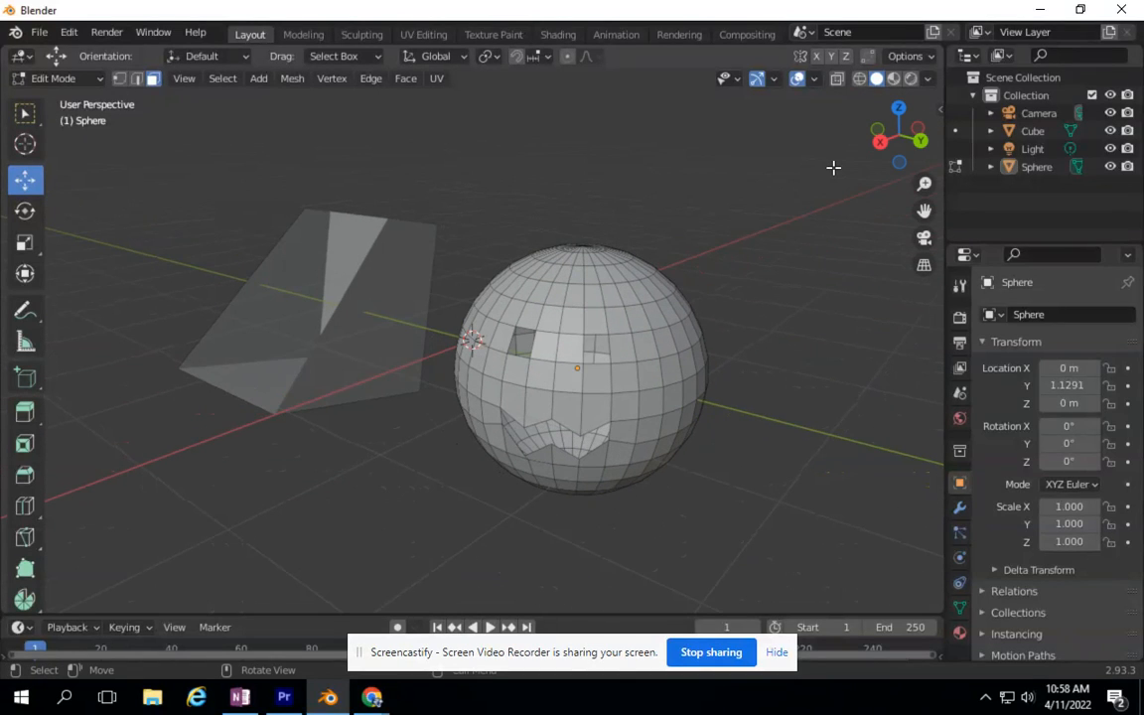
{"action": "left_click", "coordinate": [672, 373]}
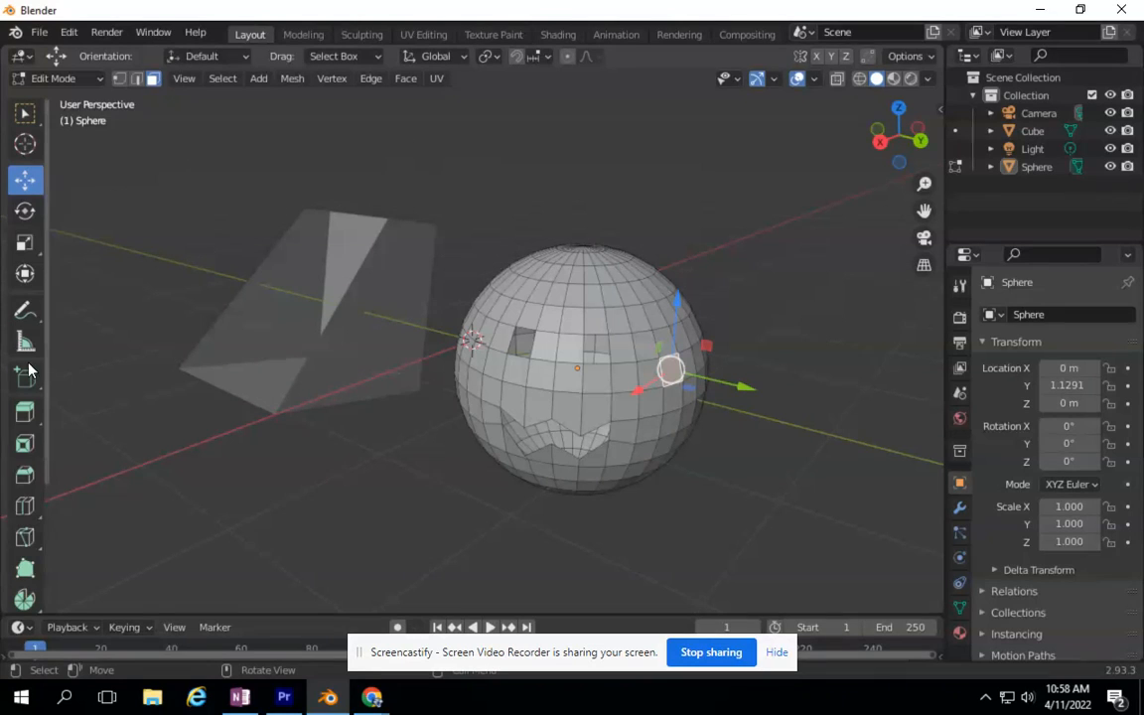
{"action": "left_click", "coordinate": [25, 414]}
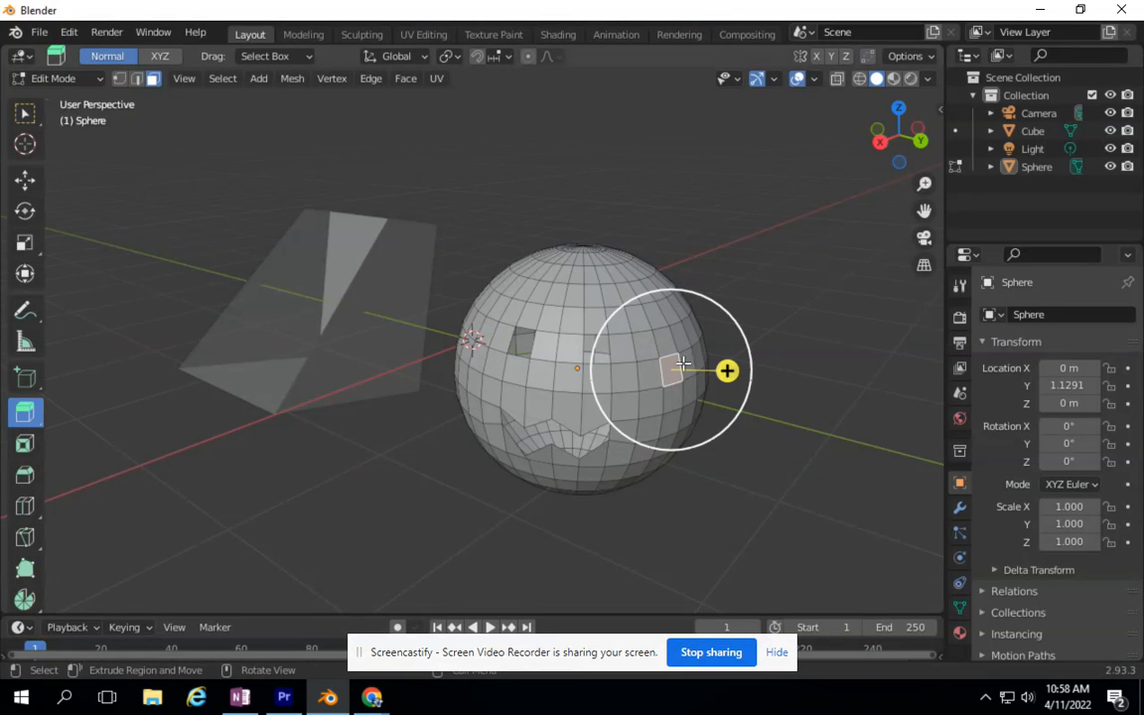
{"action": "left_click_drag", "start_coordinate": [728, 370], "coordinate": [754, 382]}
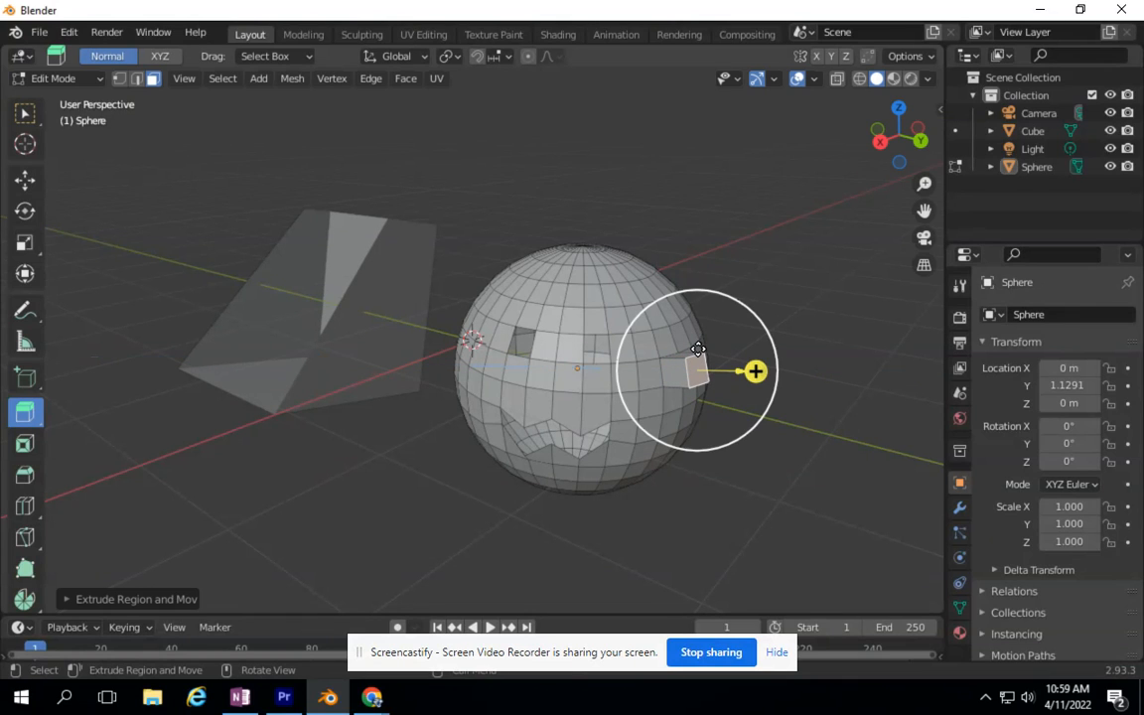
Step: Extrude a face on the sphere's left side outward along its normal to form the opposite ear
{"action": "left_click_drag", "start_coordinate": [870, 157], "coordinate": [829, 164]}
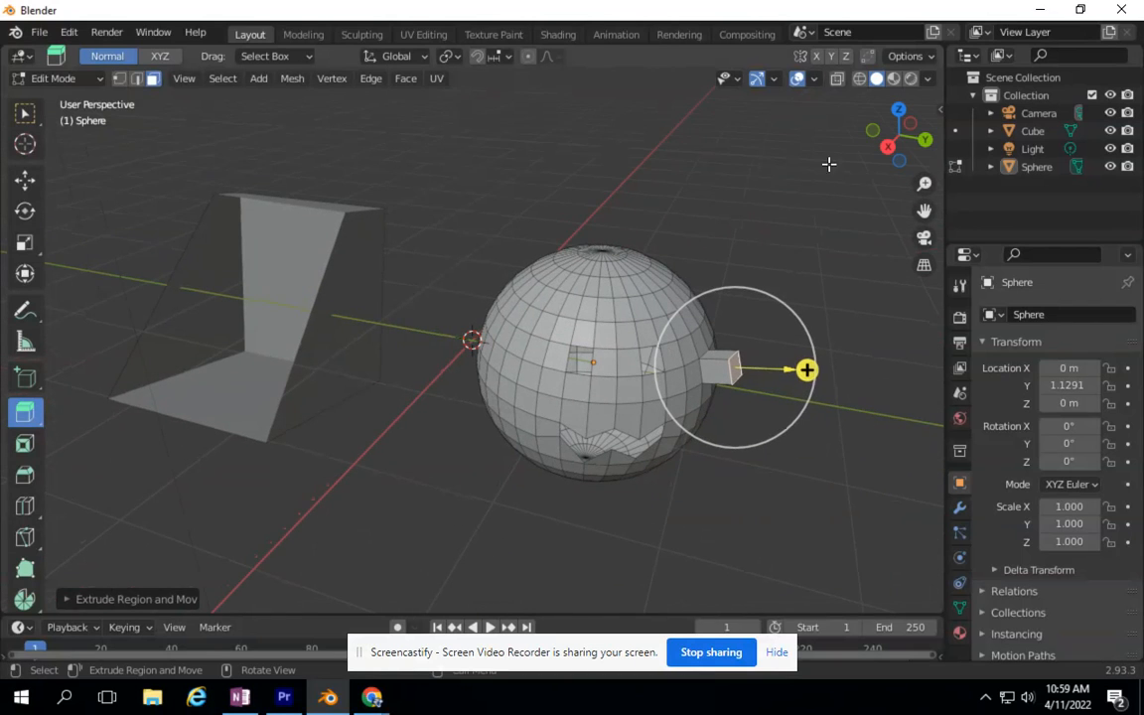
{"action": "left_click", "coordinate": [501, 356]}
{"action": "left_click_drag", "start_coordinate": [439, 356], "coordinate": [403, 353]}
Step: Using vertex selection and the Move tool, shift a lower corner vertex of the left ear slightly inward and up
{"action": "left_click_drag", "start_coordinate": [894, 144], "coordinate": [918, 149]}
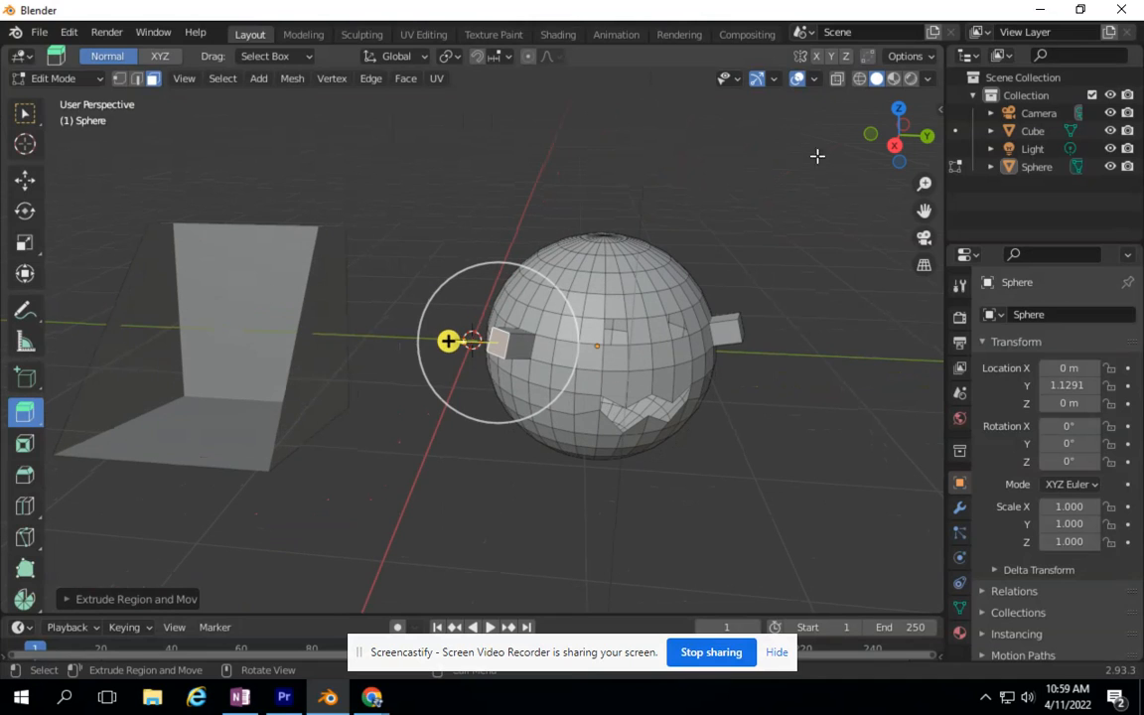
{"action": "left_click", "coordinate": [119, 79]}
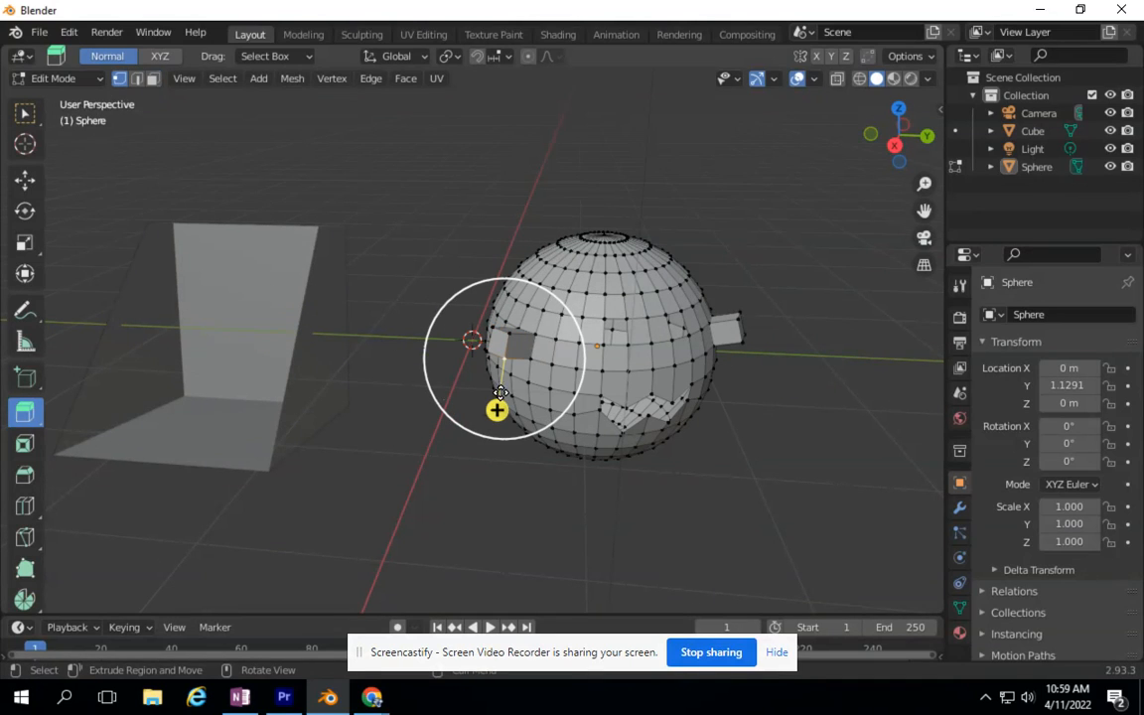
{"action": "left_click", "coordinate": [24, 179]}
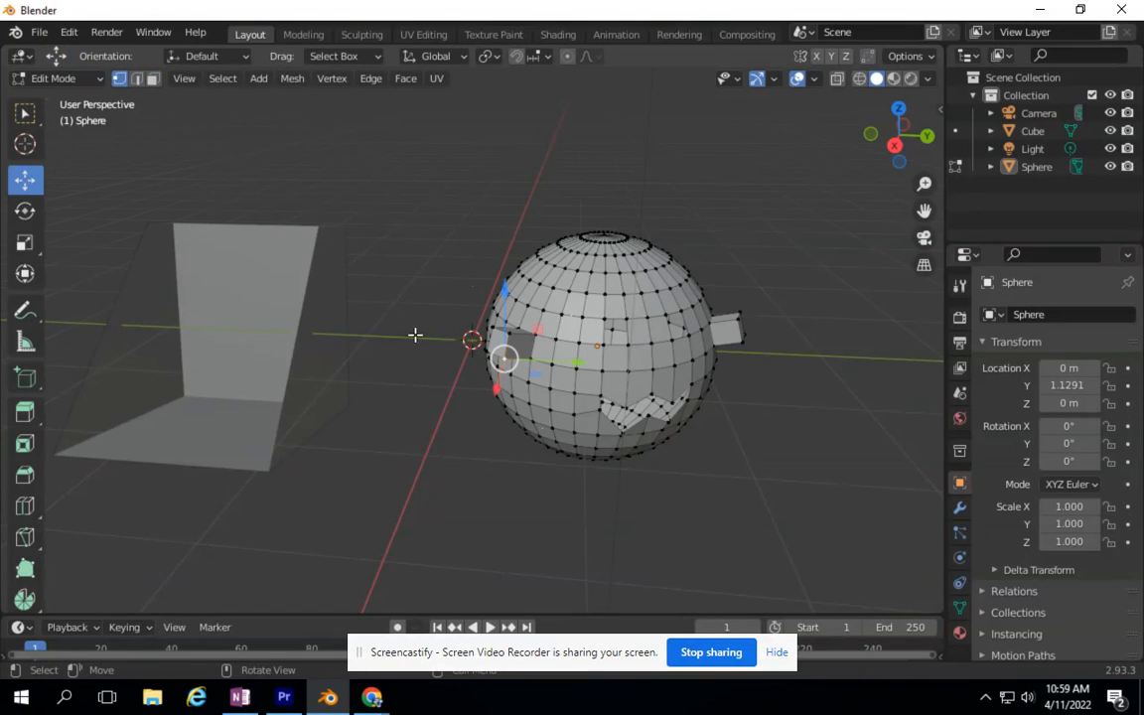
{"action": "left_click_drag", "start_coordinate": [579, 362], "coordinate": [582, 356]}
{"action": "left_click_drag", "start_coordinate": [507, 366], "coordinate": [501, 303]}
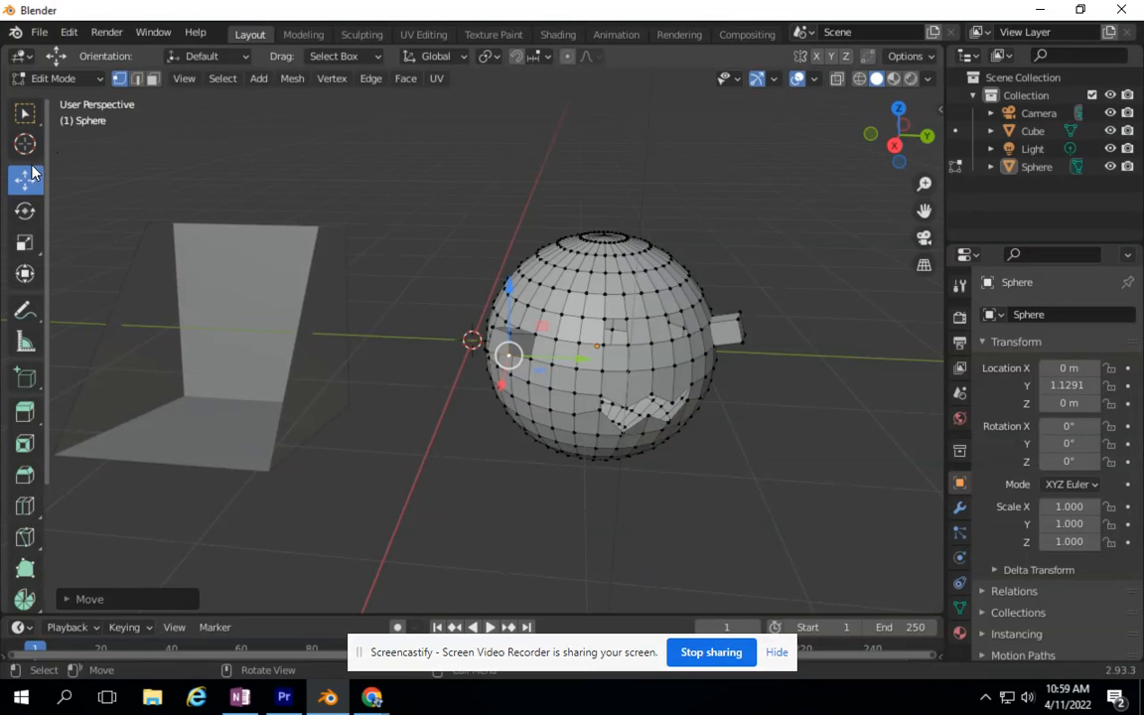
Step: Select a short run of adjacent vertices in one row above the left eye opening and lower them slightly along Z as a brow
{"action": "left_click", "coordinate": [555, 267]}
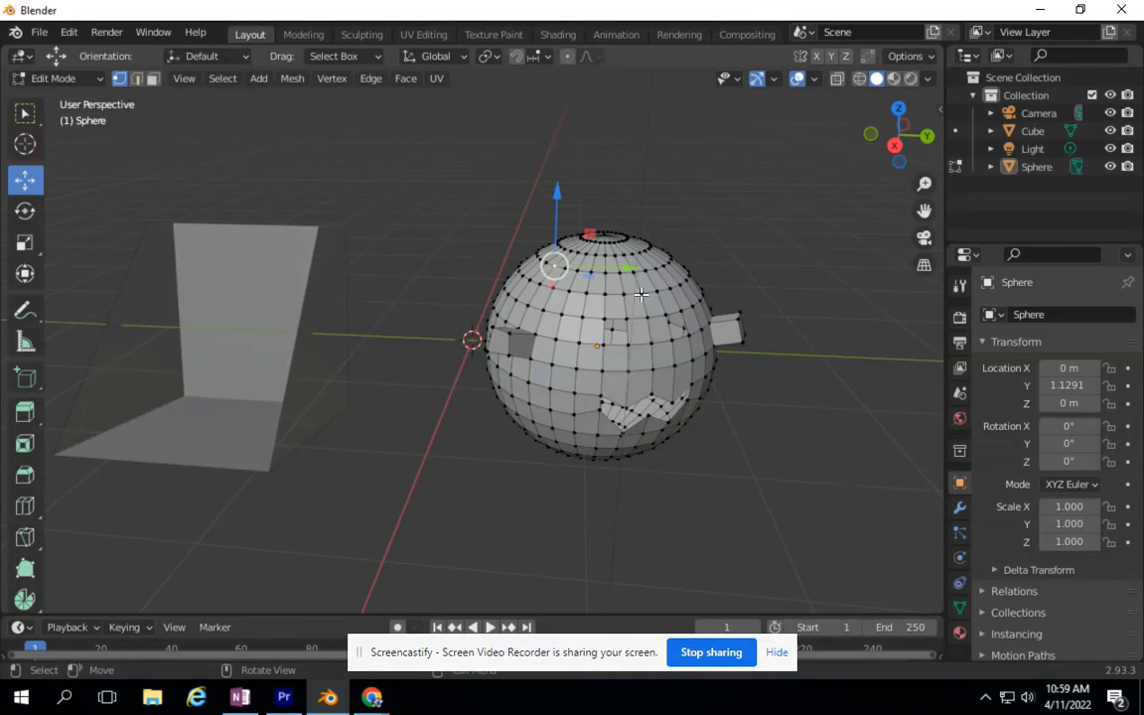
{"action": "left_click", "coordinate": [576, 268], "text": "ctrl"}
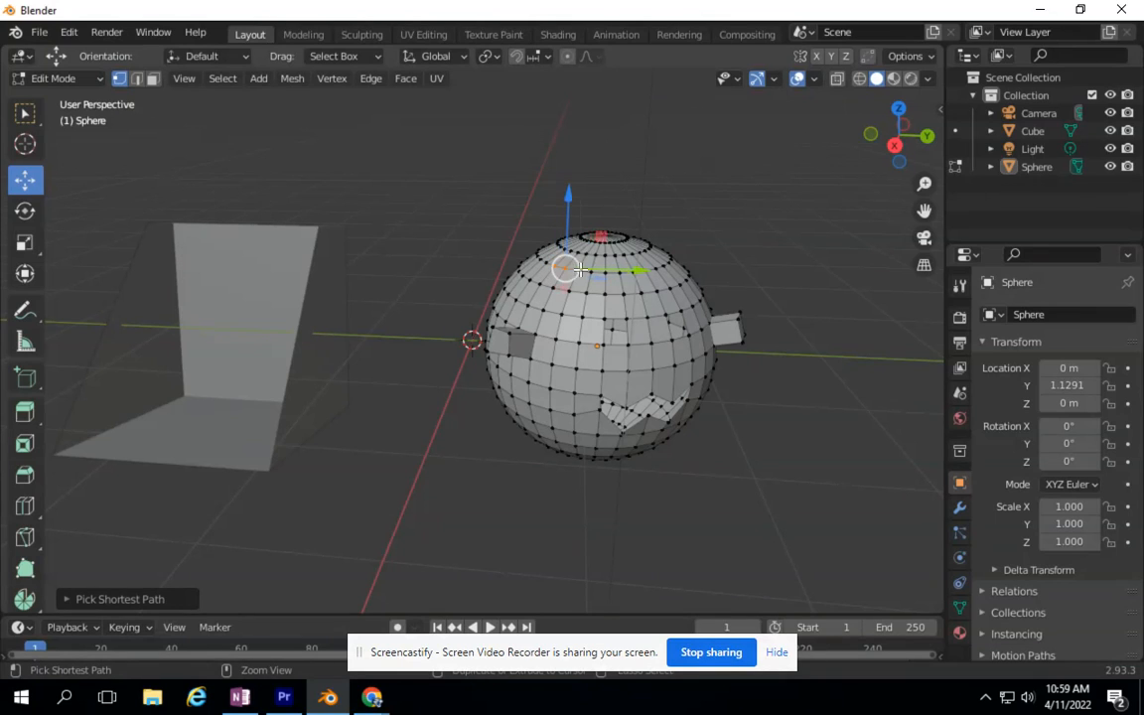
{"action": "left_click", "coordinate": [590, 271], "text": "ctrl"}
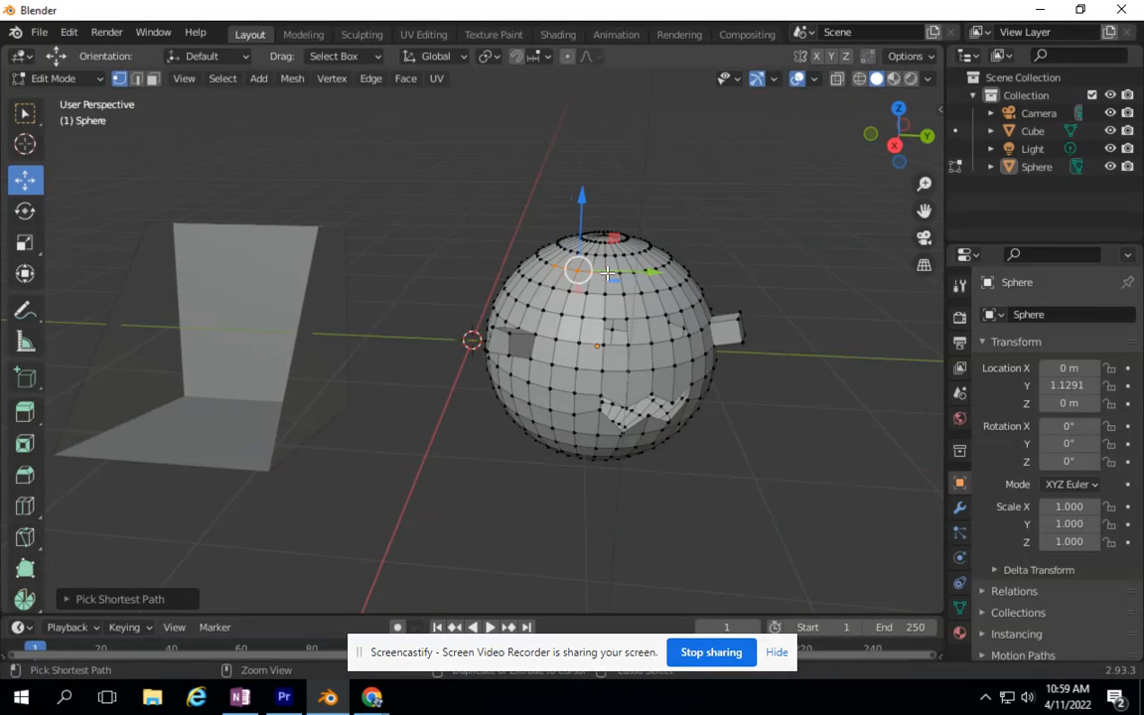
{"action": "mouse_move", "coordinate": [583, 199]}
{"action": "left_mouse_down"}
{"action": "mouse_move", "coordinate": [582, 184]}
{"action": "mouse_move", "coordinate": [583, 215]}
{"action": "mouse_move", "coordinate": [585, 184]}
{"action": "mouse_move", "coordinate": [584, 220]}
{"action": "left_mouse_up"}
Step: Turn the view to the front of the sphere's face and return to Object Mode
{"action": "left_click_drag", "start_coordinate": [911, 166], "coordinate": [817, 153]}
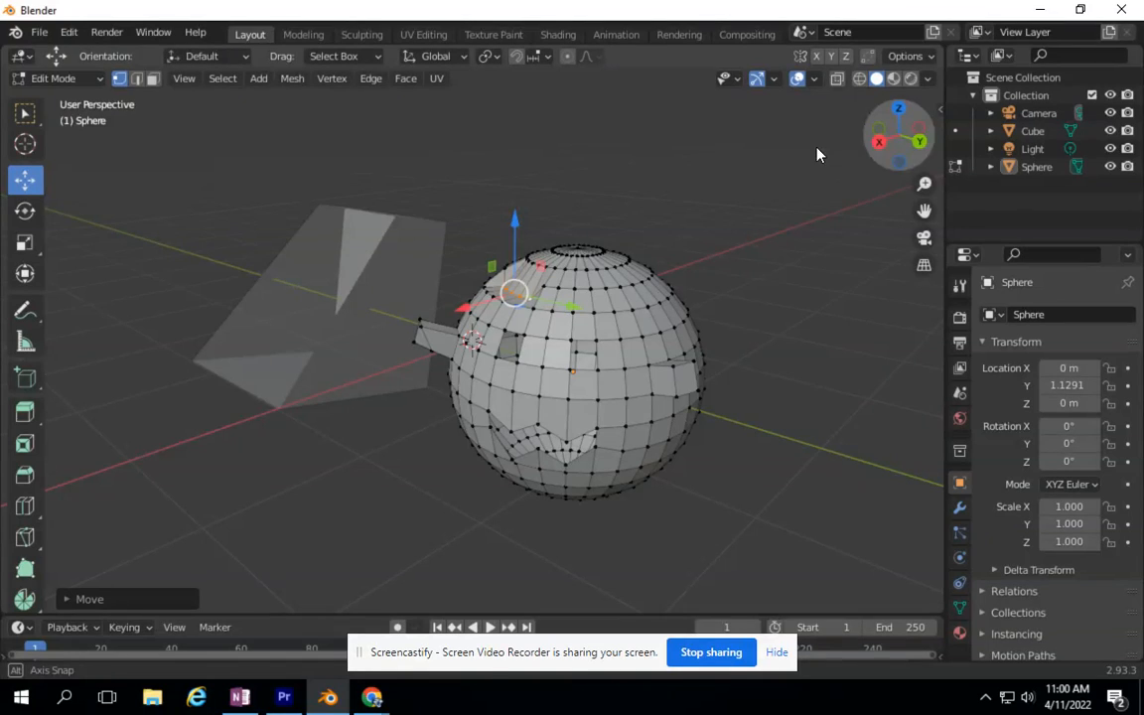
{"action": "left_click", "coordinate": [57, 83]}
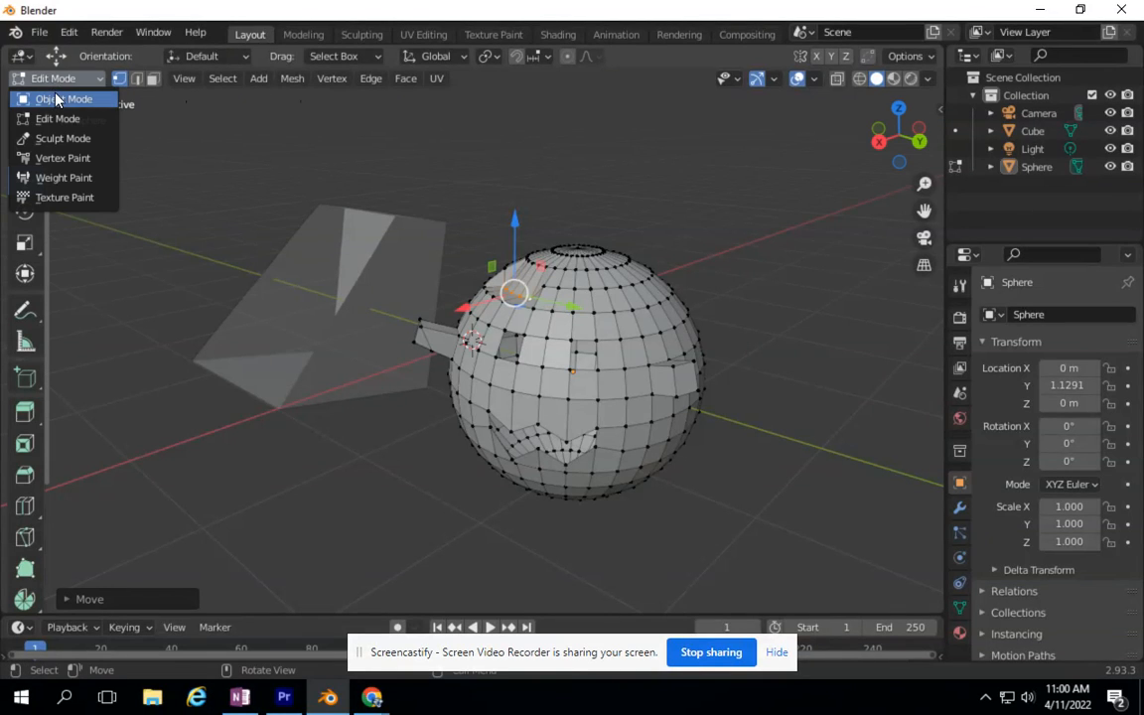
{"action": "left_click", "coordinate": [57, 97]}
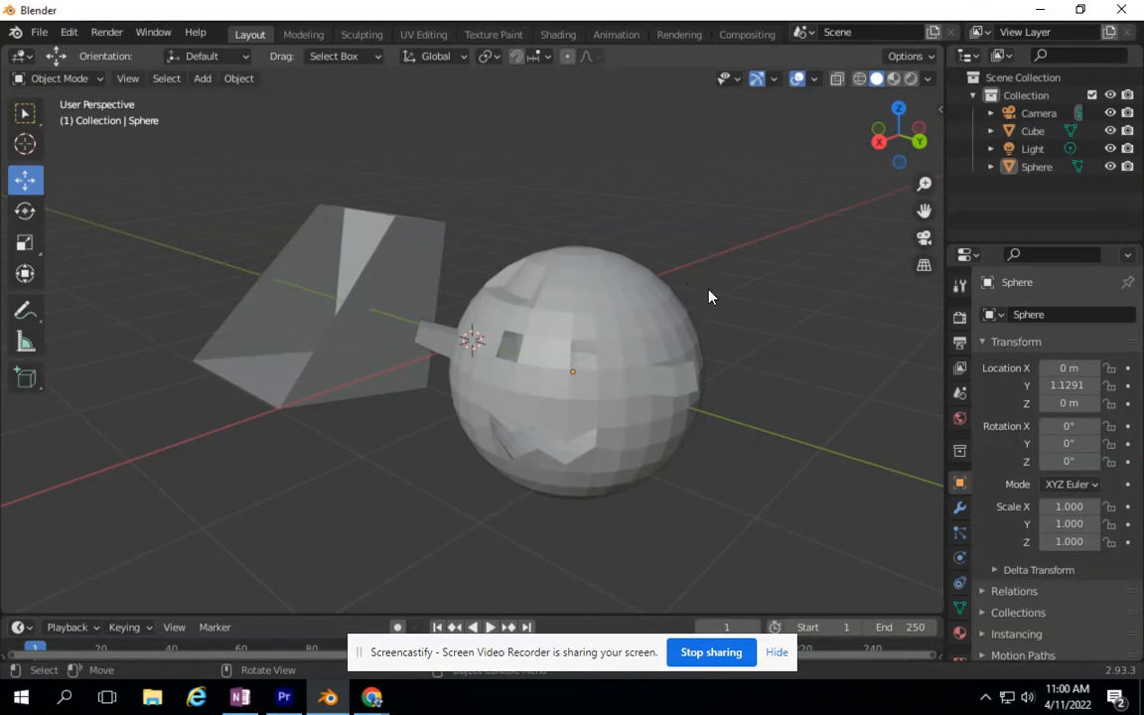